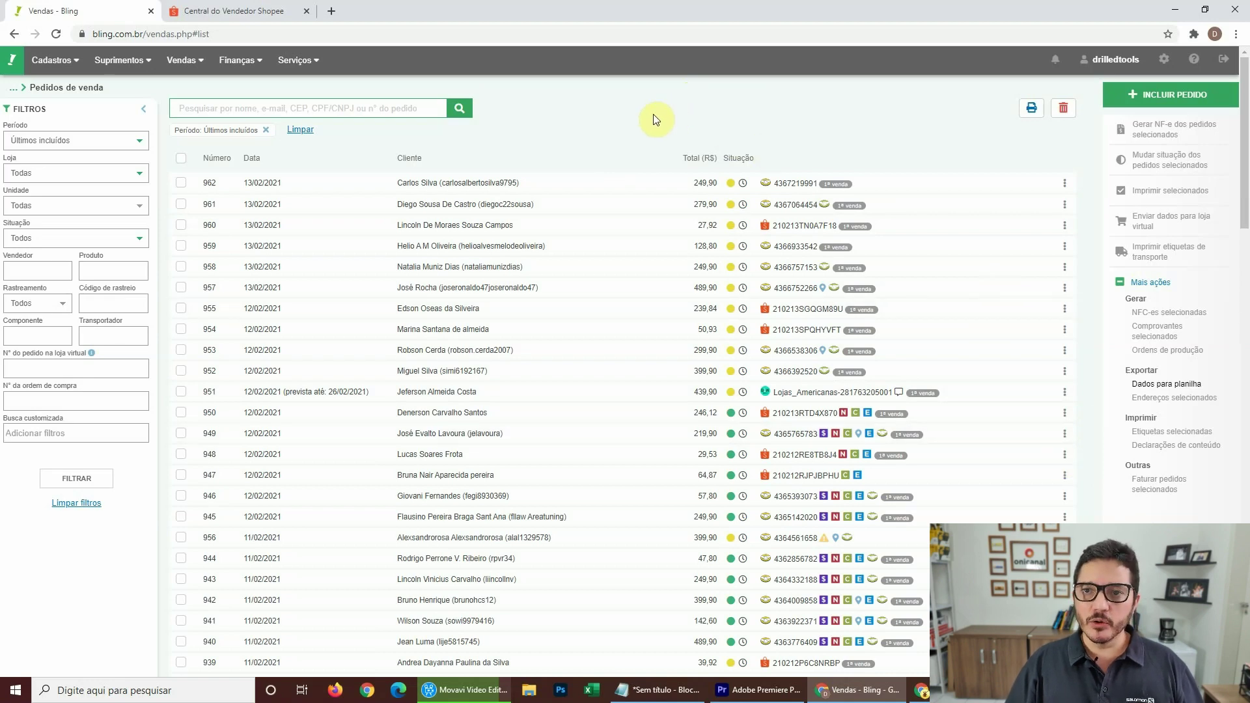
# Filter the sales orders to the Shopee - Drilled store with the status Atendido.
pyautogui.click(33, 172)
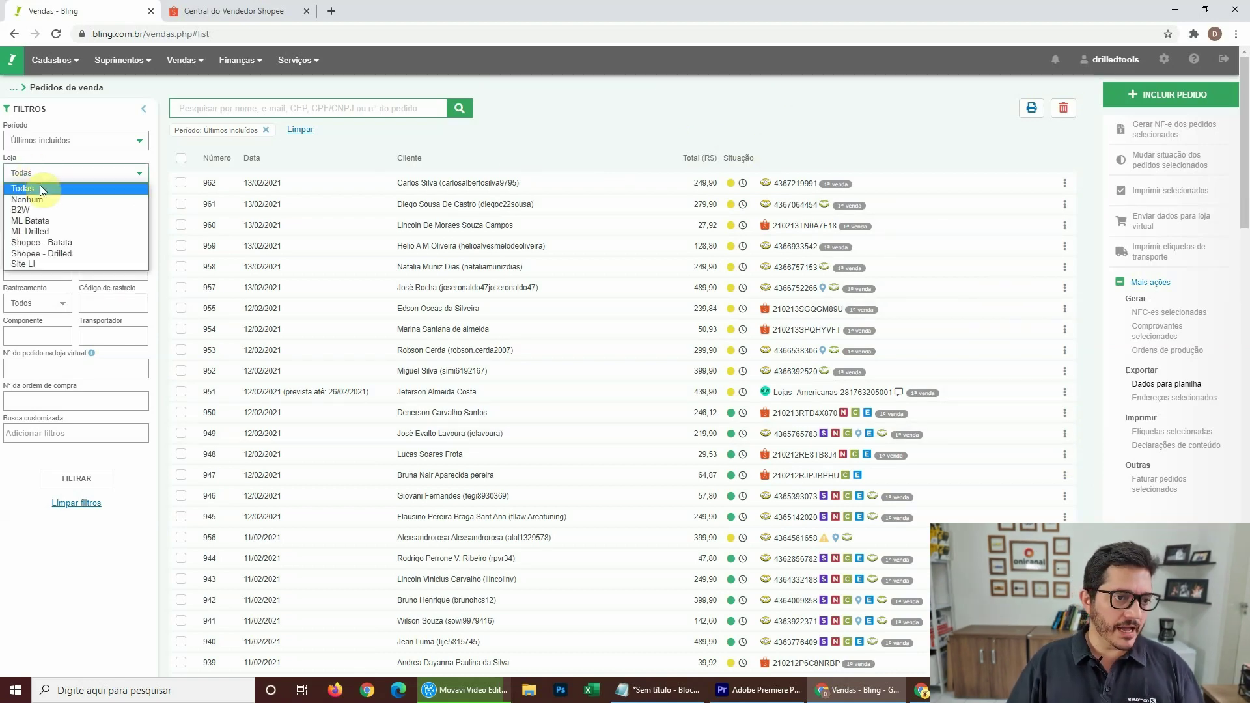
pyautogui.click(41, 253)
pyautogui.click(73, 482)
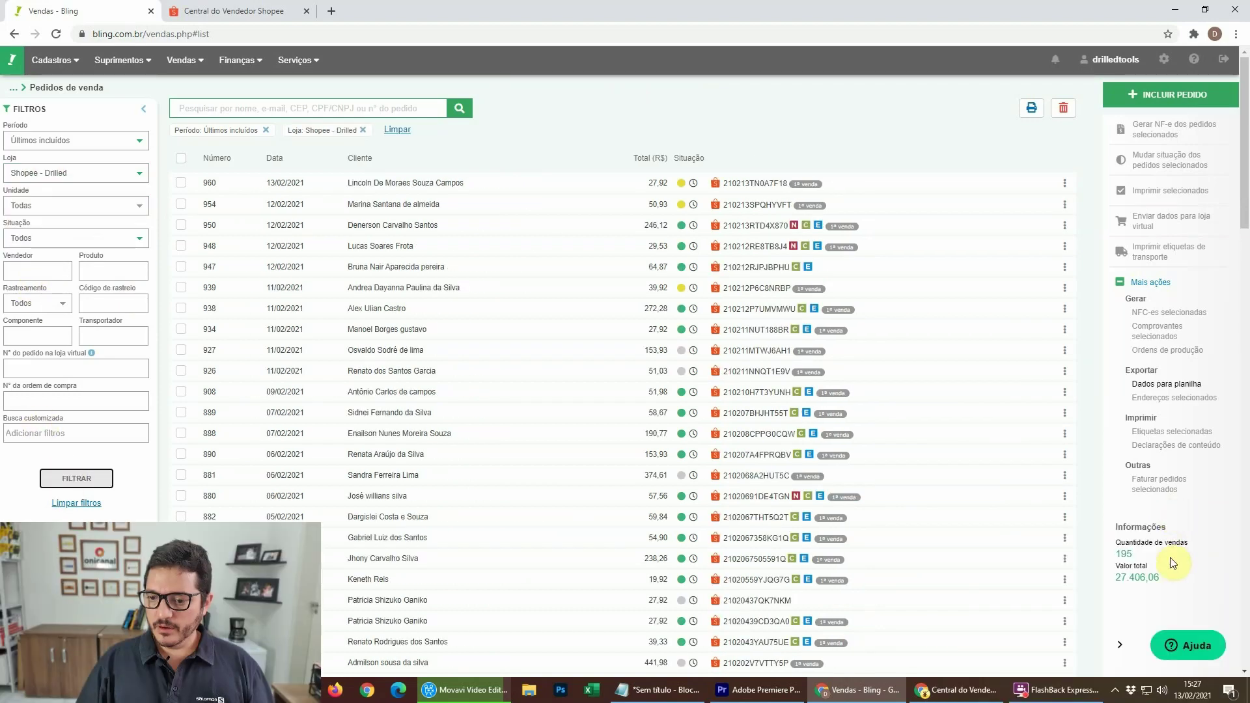
pyautogui.click(37, 235)
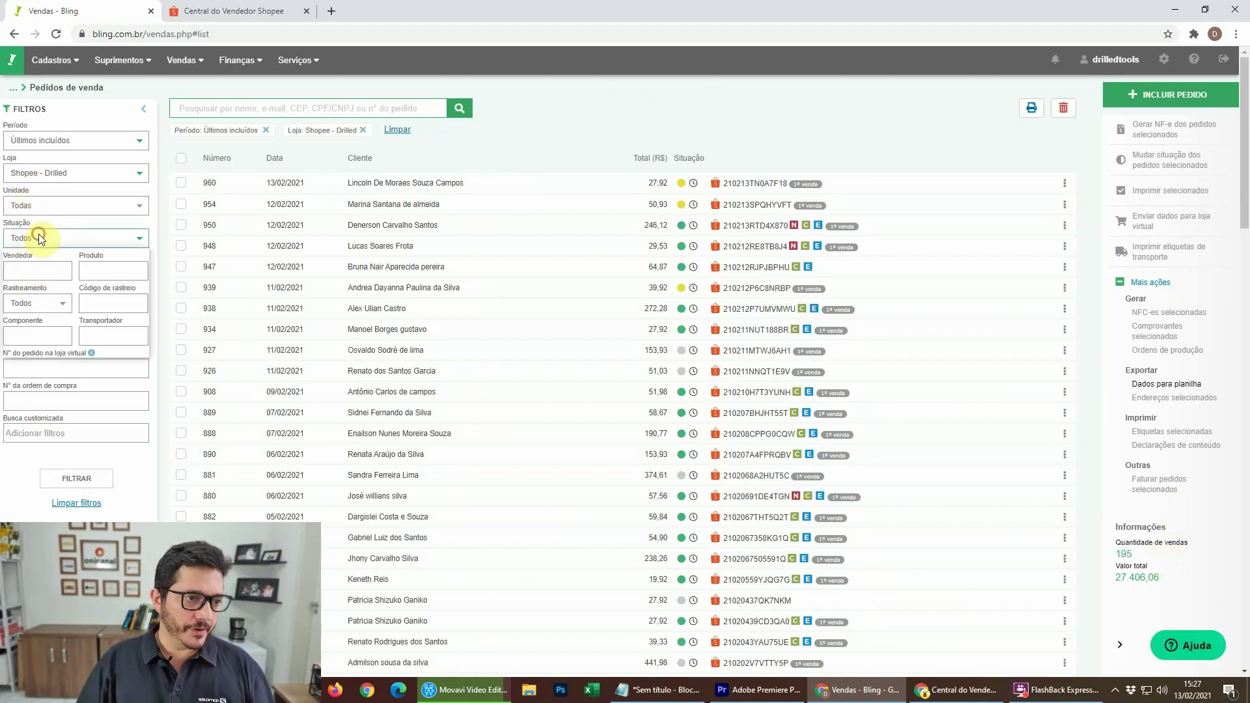
pyautogui.click(31, 284)
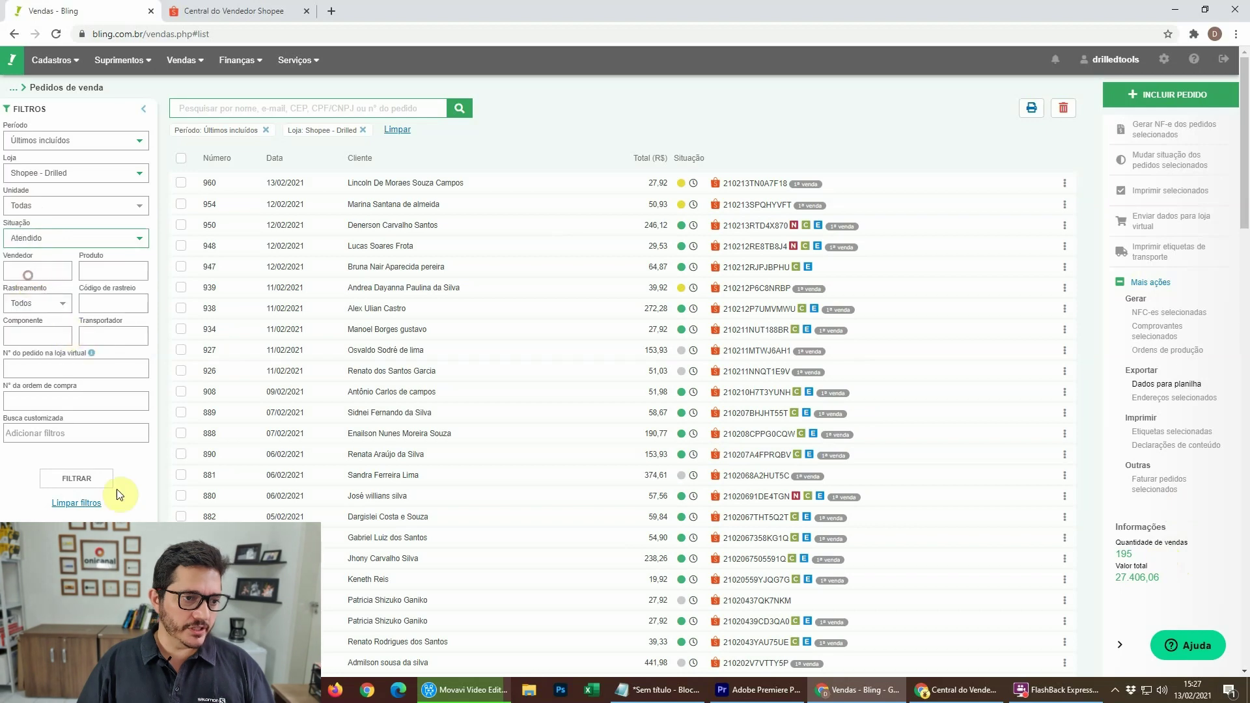
pyautogui.click(85, 480)
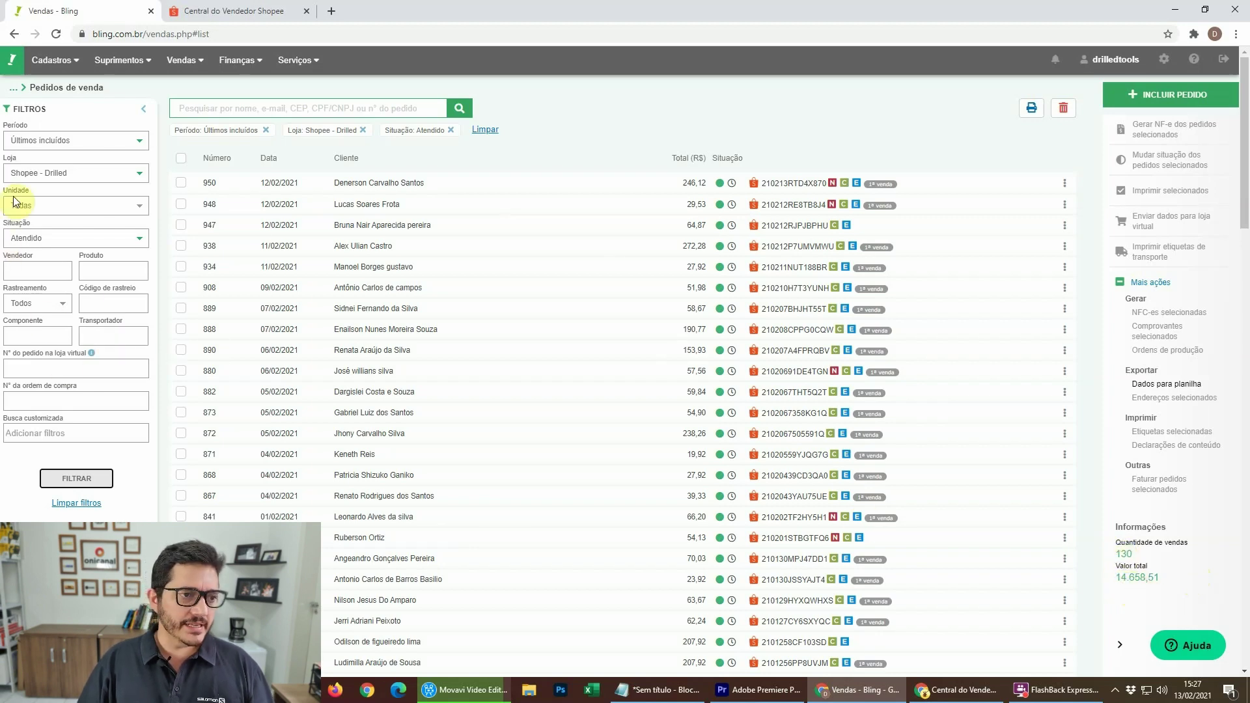
# Change the store filter to Shopee - Batata and apply it to the Atendido orders.
pyautogui.click(45, 171)
pyautogui.click(61, 243)
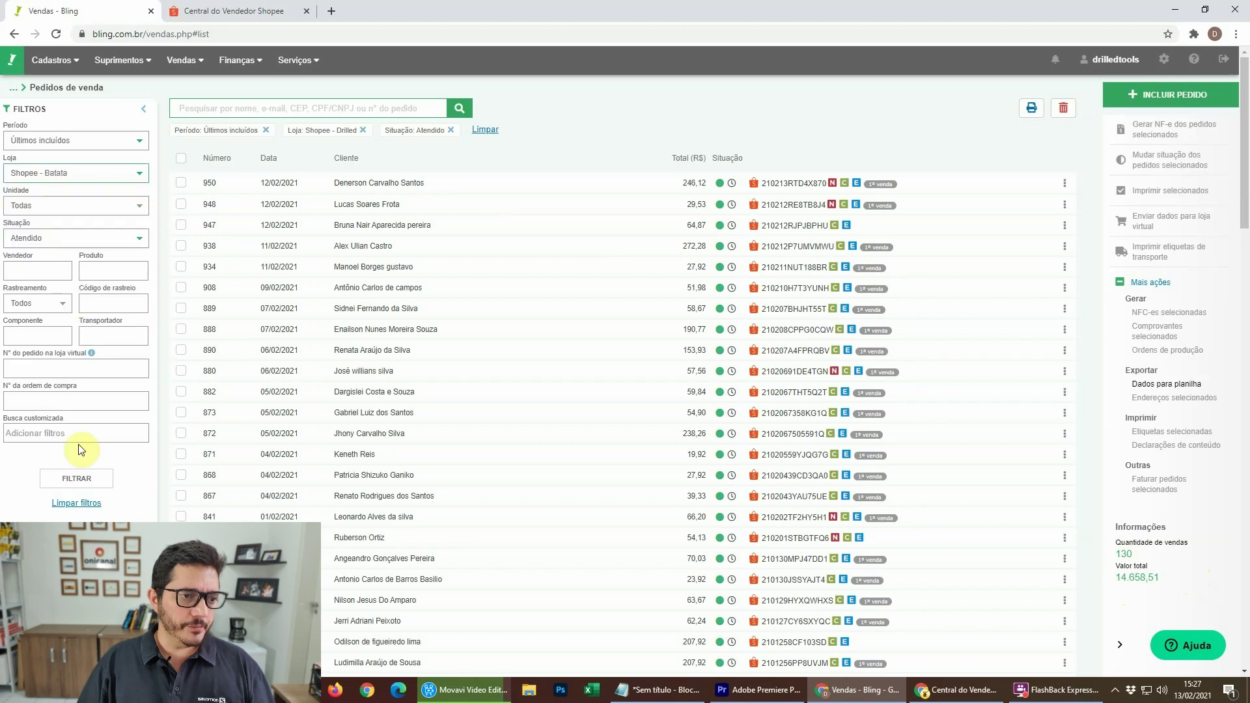
pyautogui.click(76, 481)
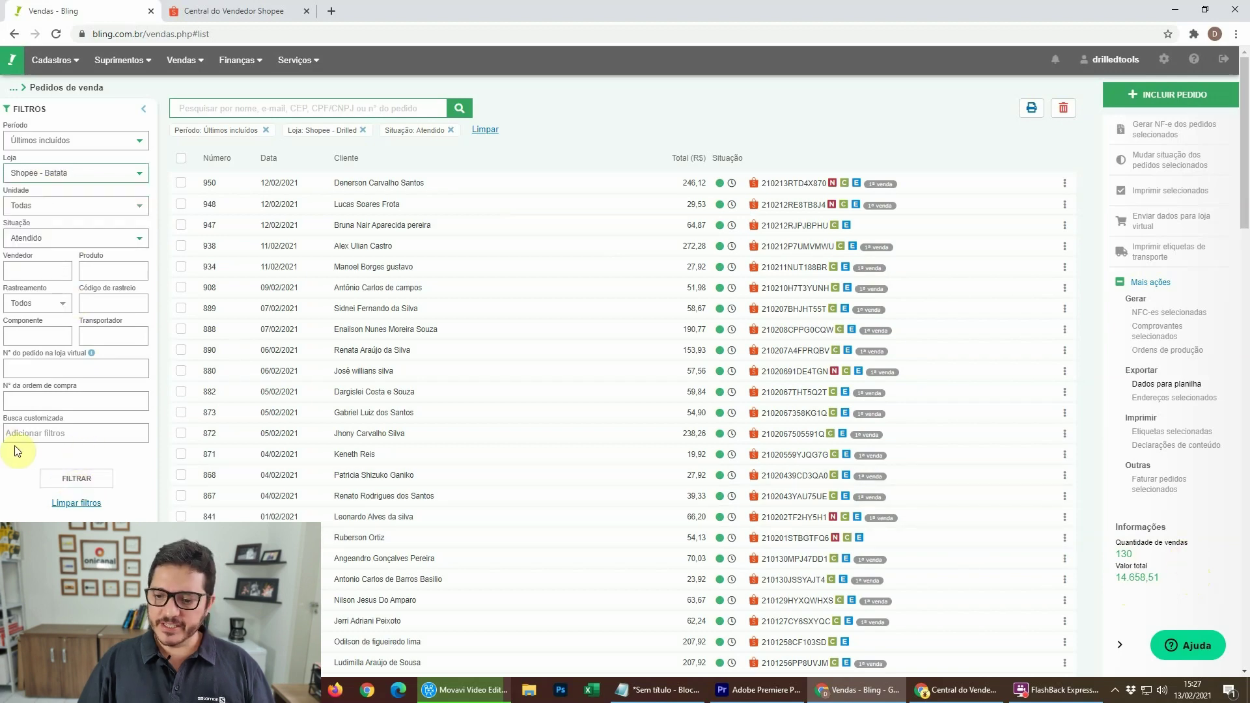
pyautogui.click(64, 476)
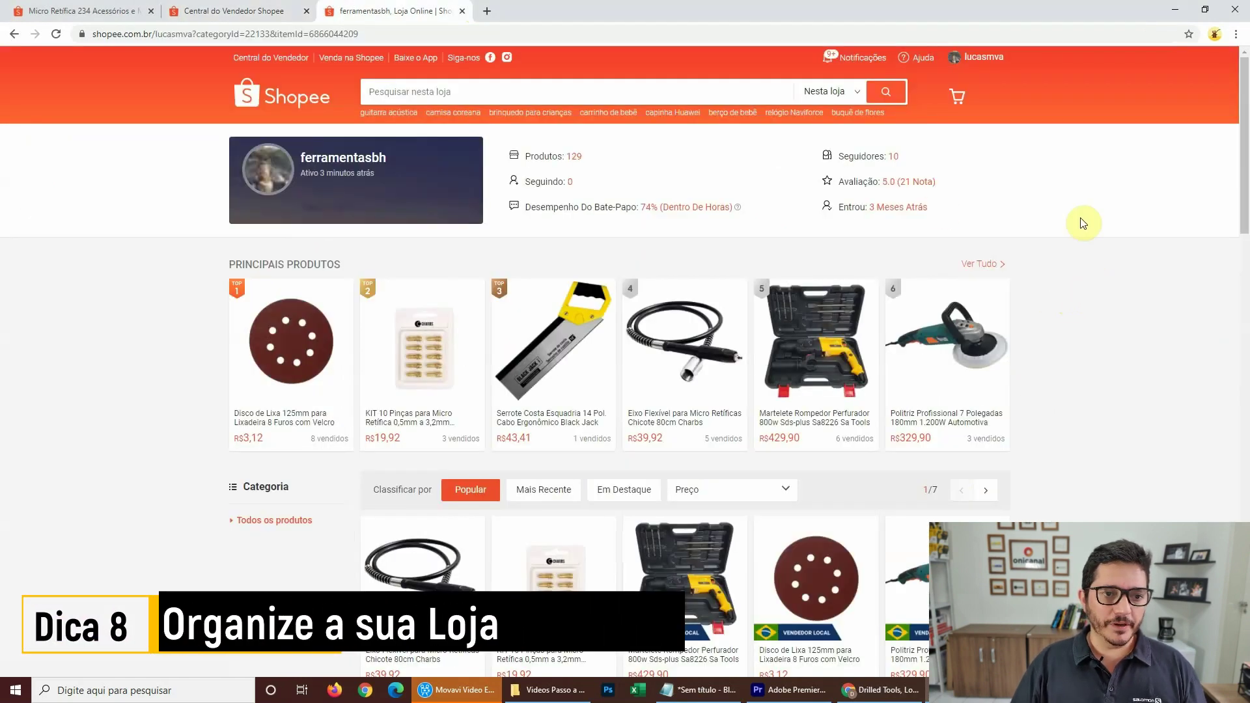
# Look over the ferramentasbh store page, including its main products, category list and product listing.
pyautogui.scroll(-8, 60, 385)
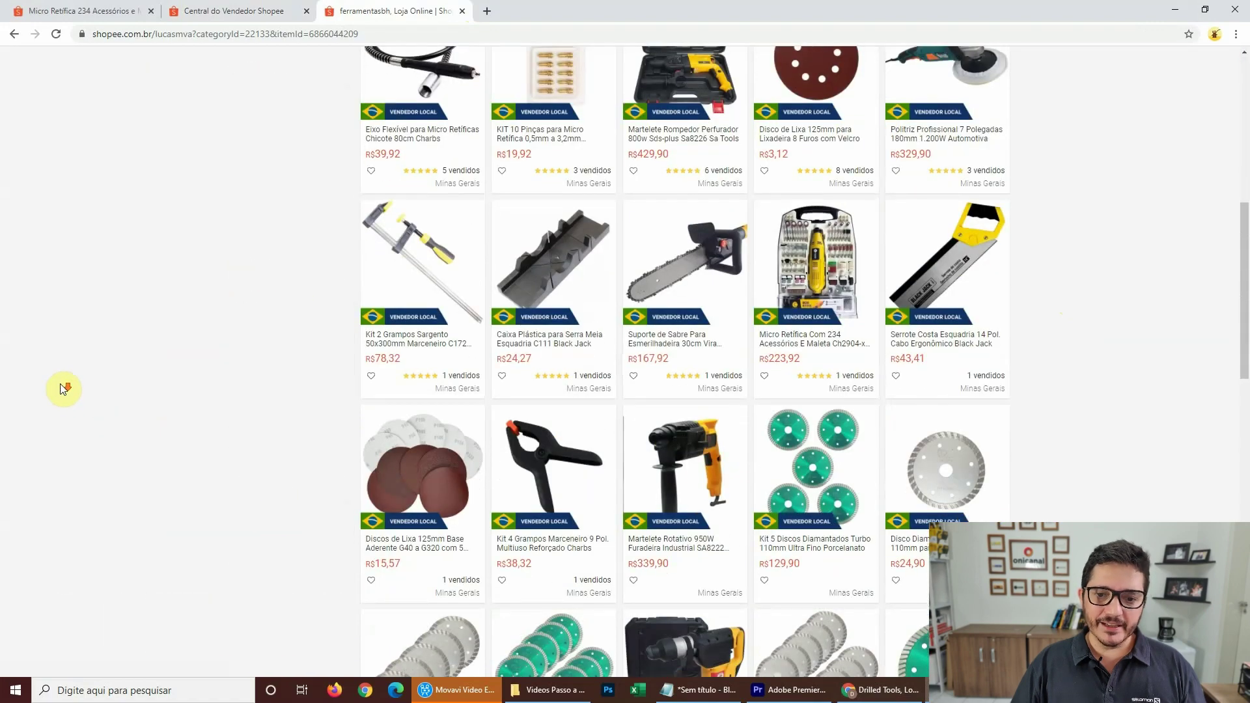
pyautogui.scroll(-10, 63, 390)
pyautogui.scroll(15, 63, 389)
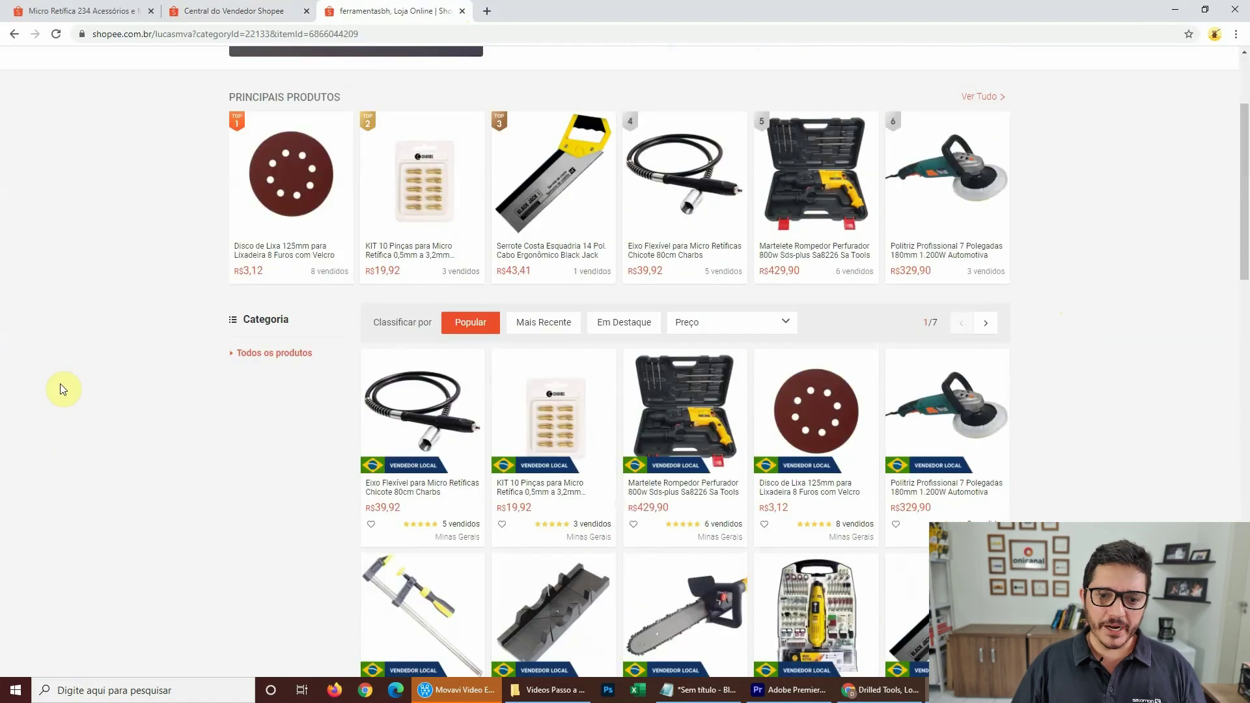
pyautogui.scroll(3, 63, 389)
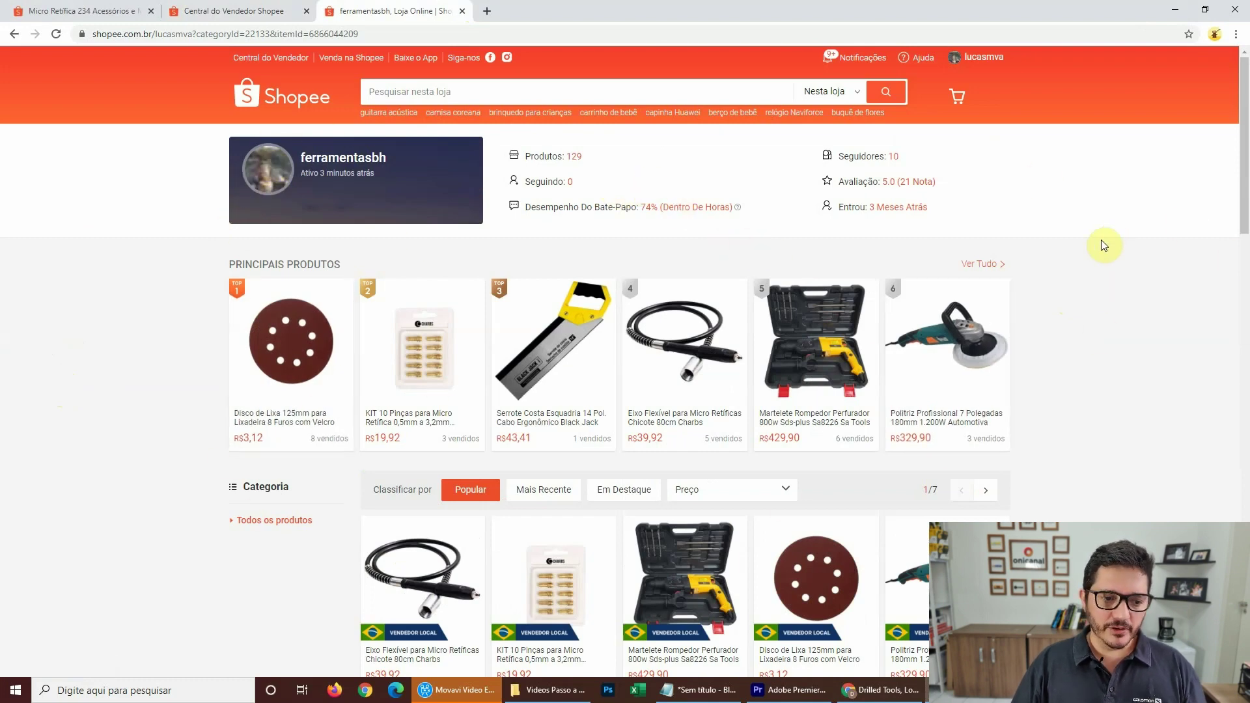
pyautogui.scroll(-4, 1048, 325)
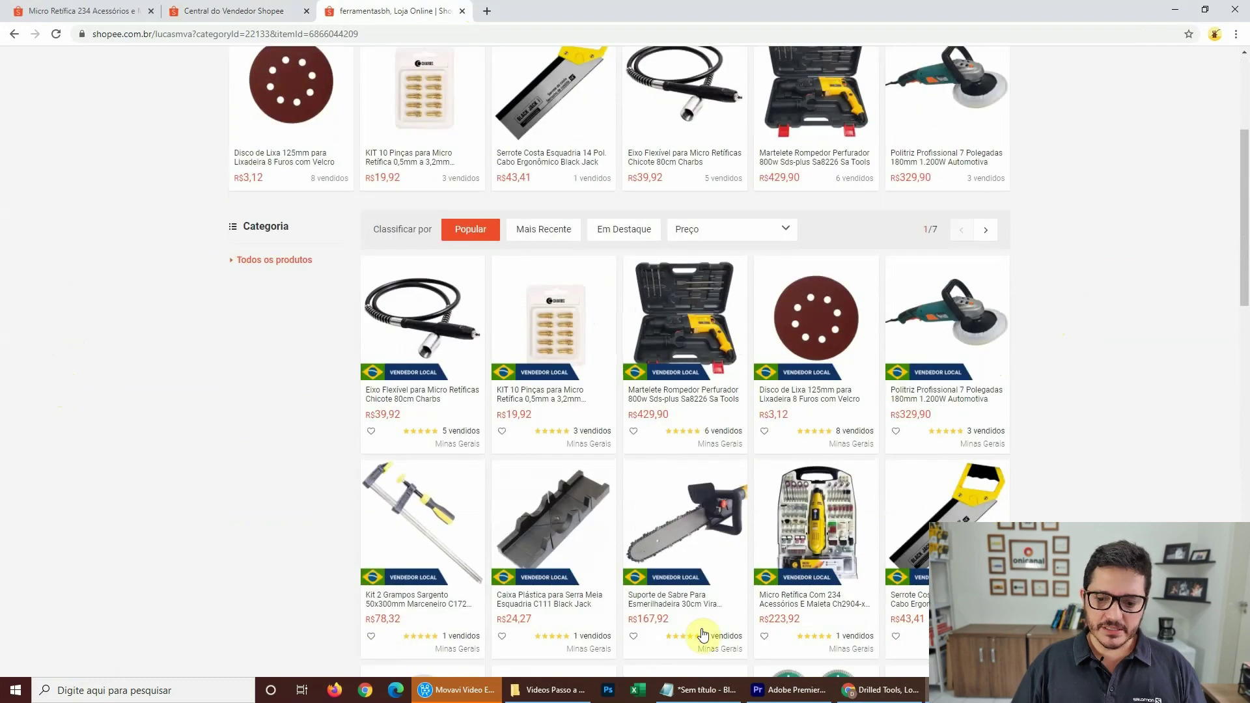
# Switch to the Drilled Tools store page and examine its description, featured offers, categories and product sections.
pyautogui.click(876, 698)
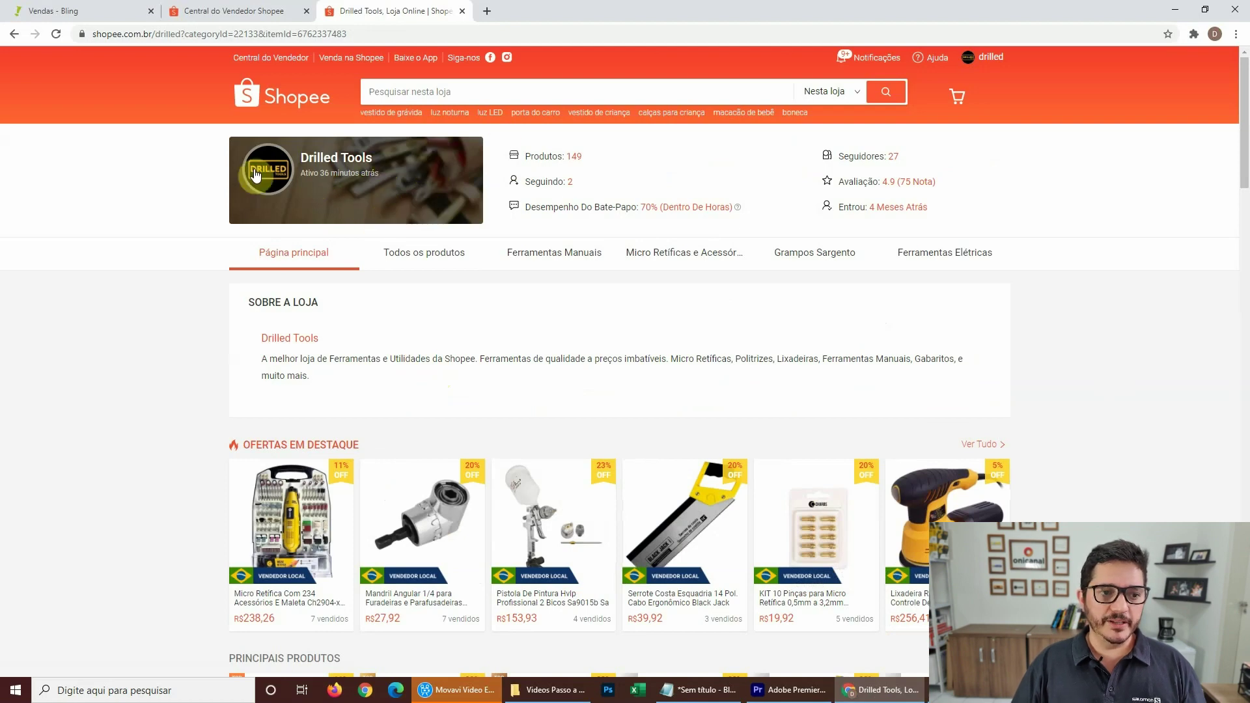
pyautogui.scroll(-4, 1192, 265)
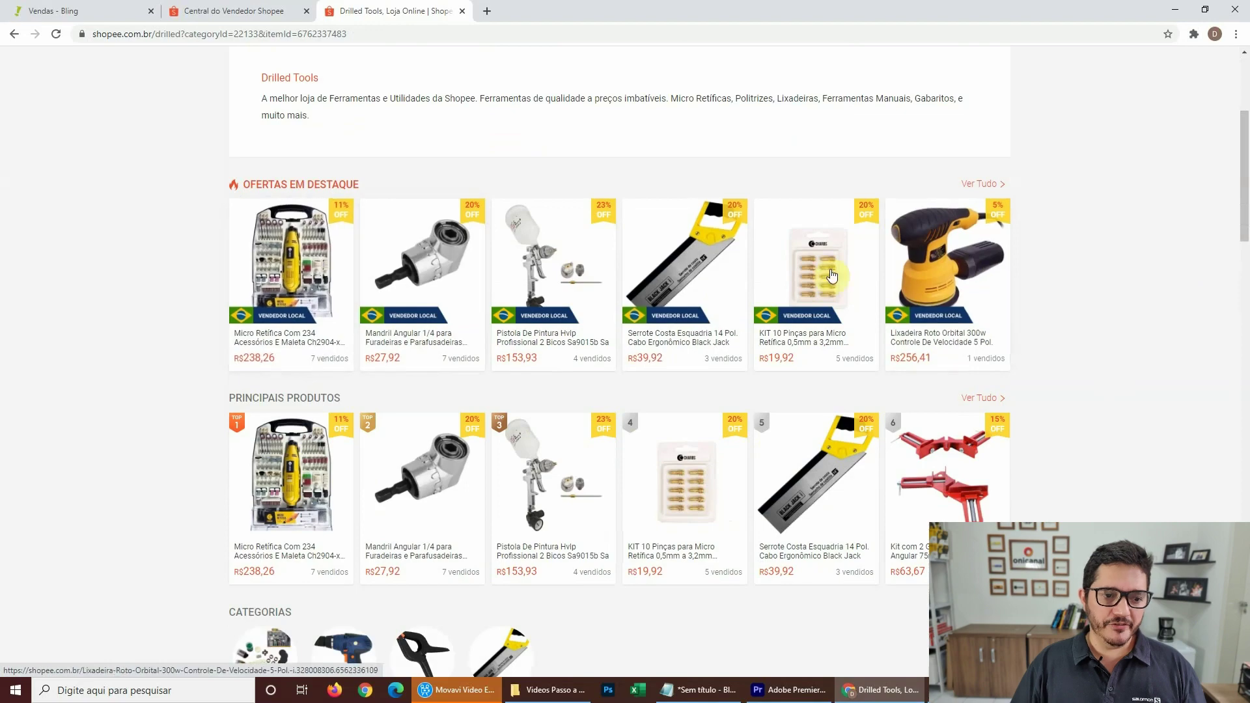
pyautogui.scroll(-4, 307, 256)
pyautogui.scroll(-3, 297, 255)
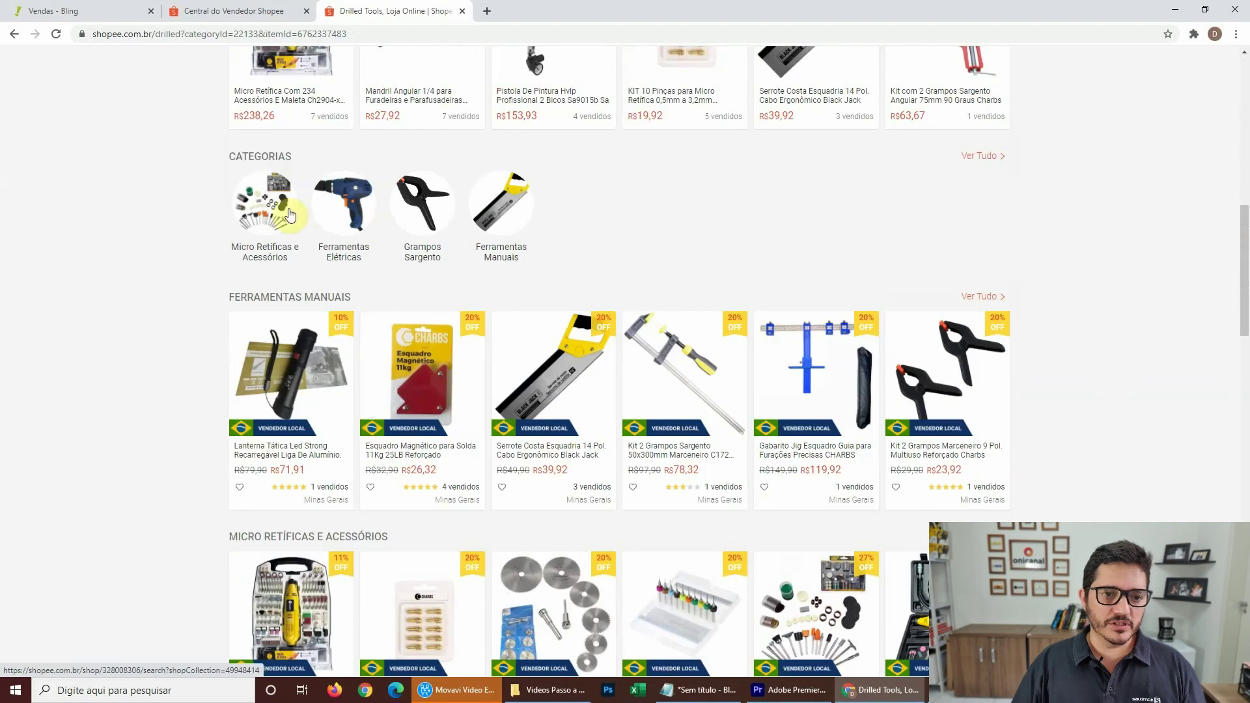
pyautogui.scroll(-9, 681, 245)
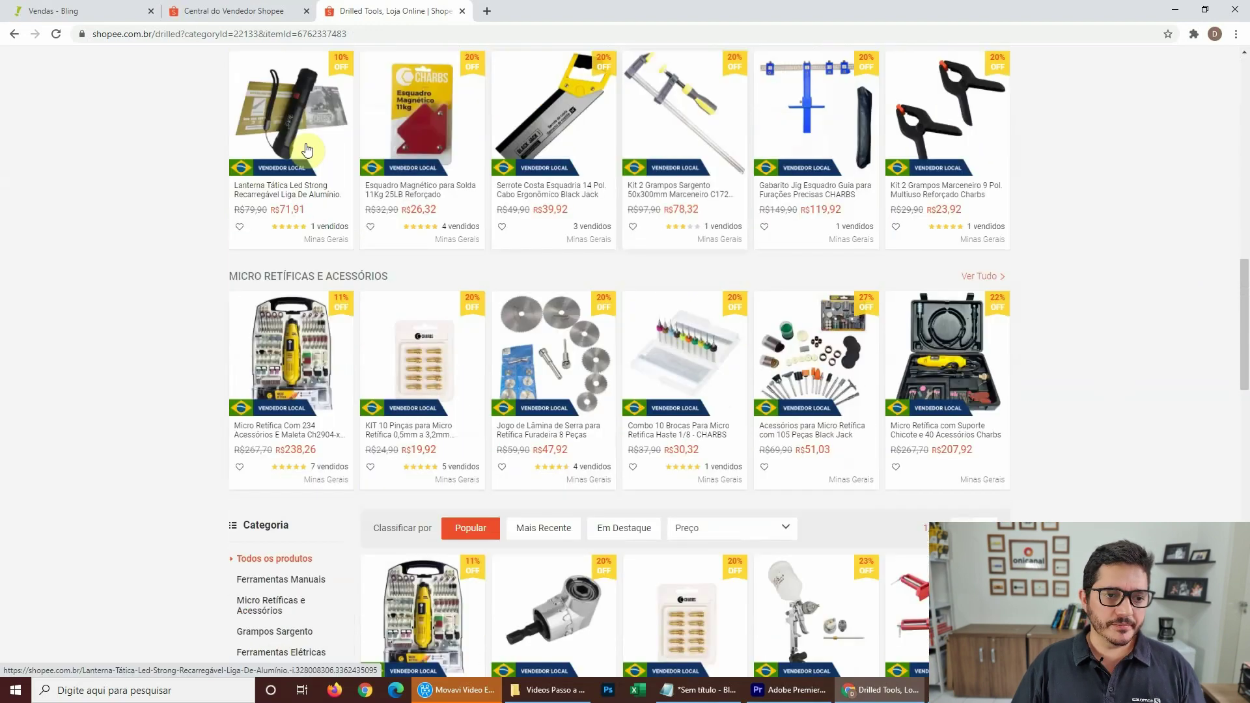
pyautogui.scroll(-15, 340, 406)
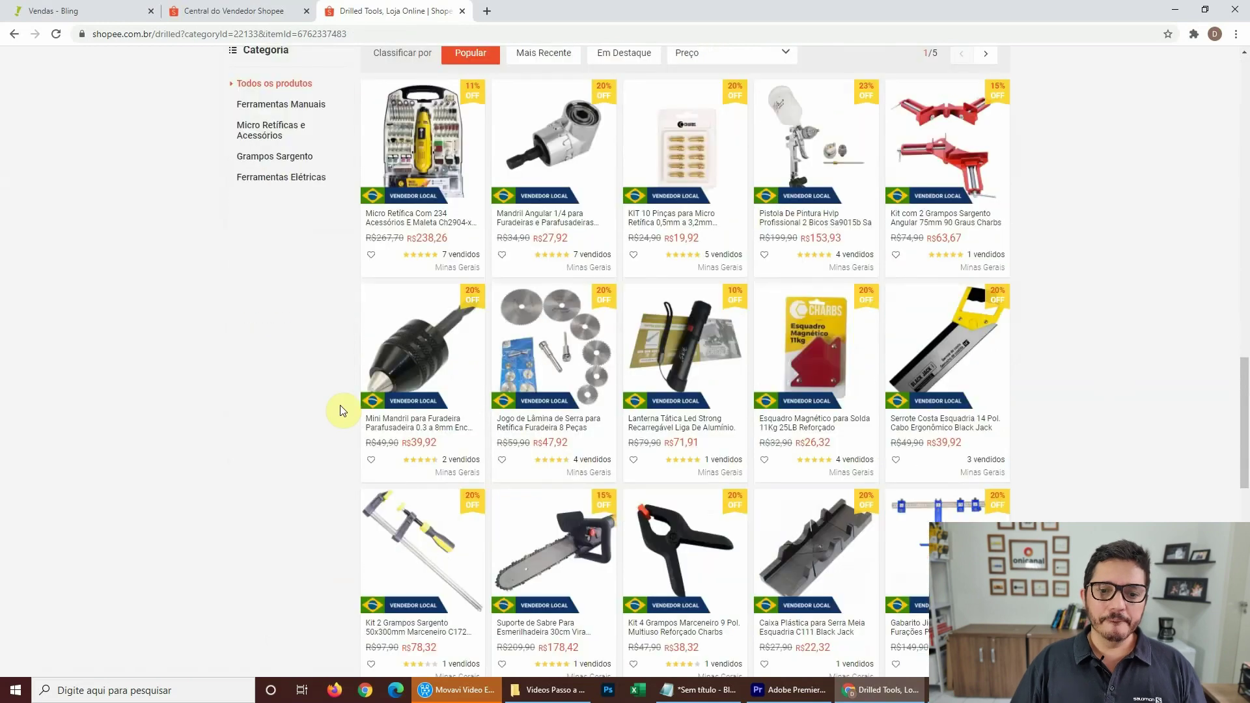
pyautogui.scroll(20, 343, 411)
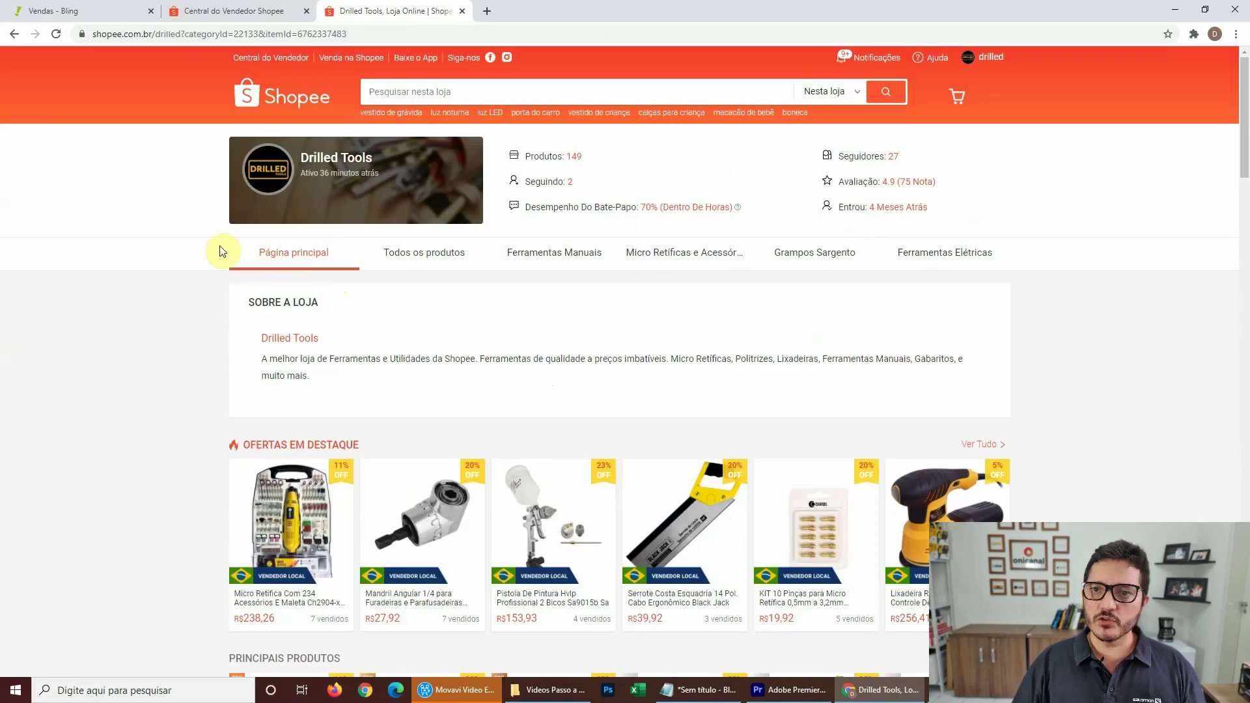
# Open the store decoration page in the Shopee Central do Vendedor and start editing the current decoration.
pyautogui.click(238, 11)
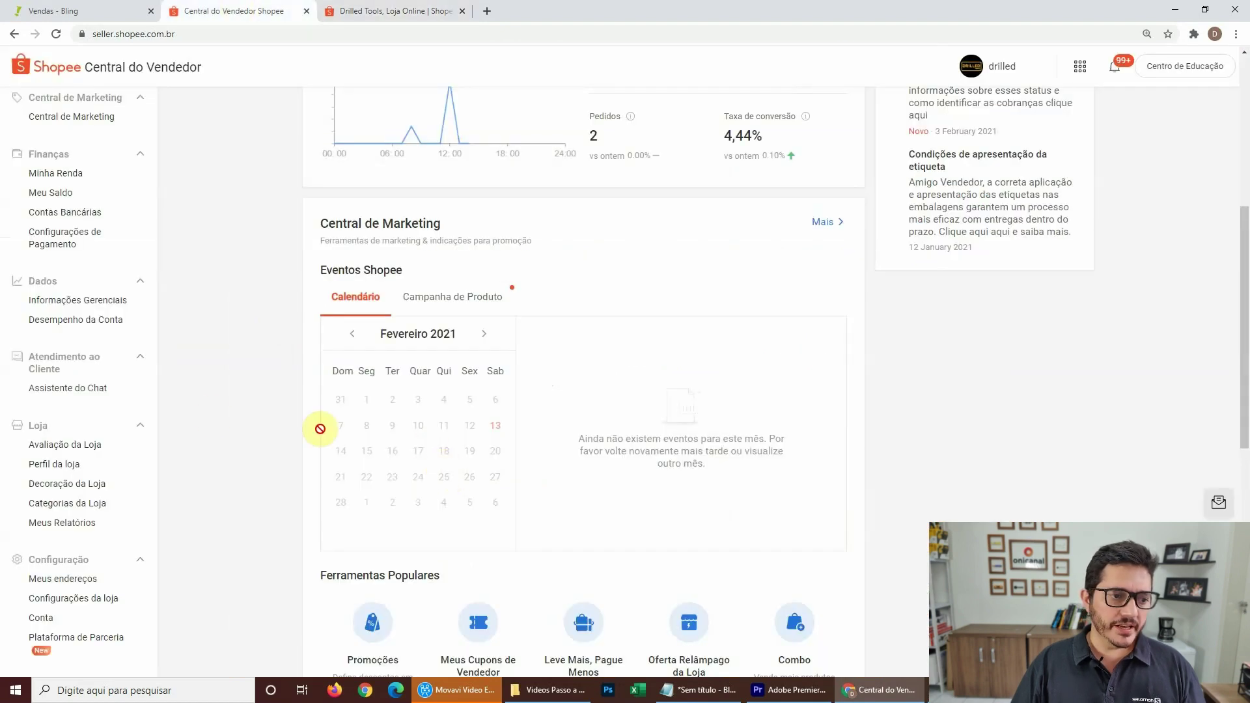
pyautogui.scroll(-5, 171, 393)
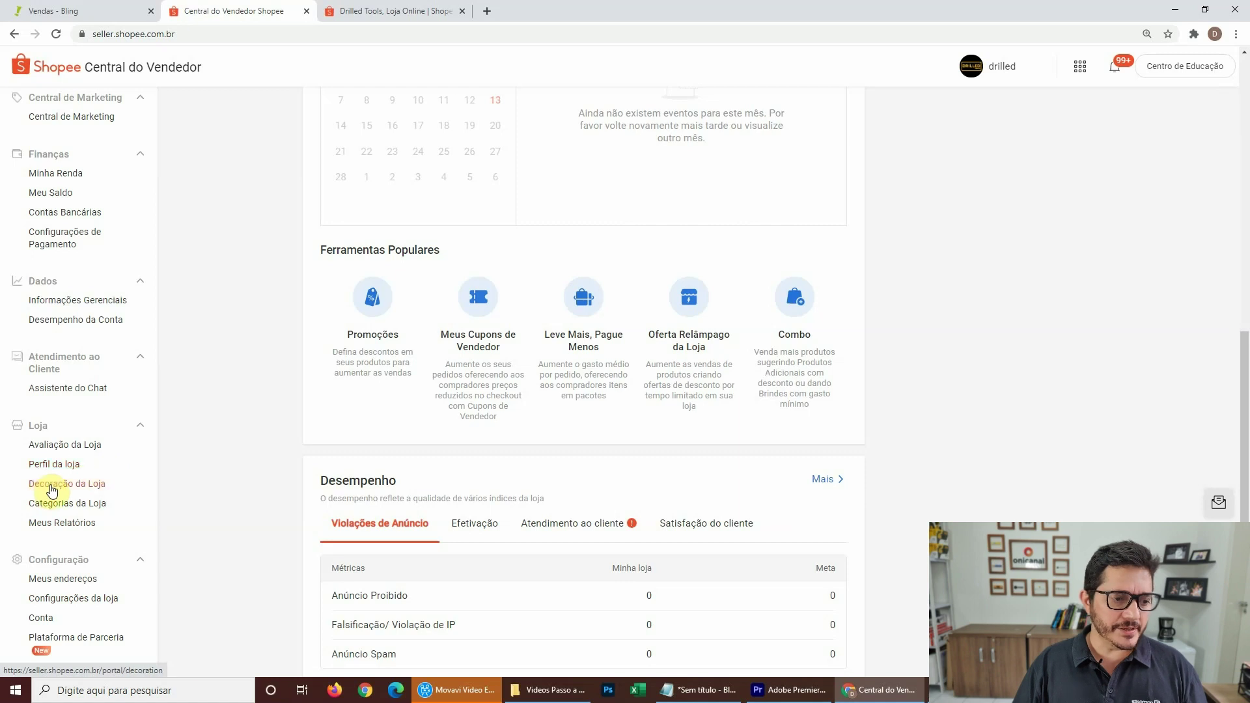
pyautogui.click(52, 490)
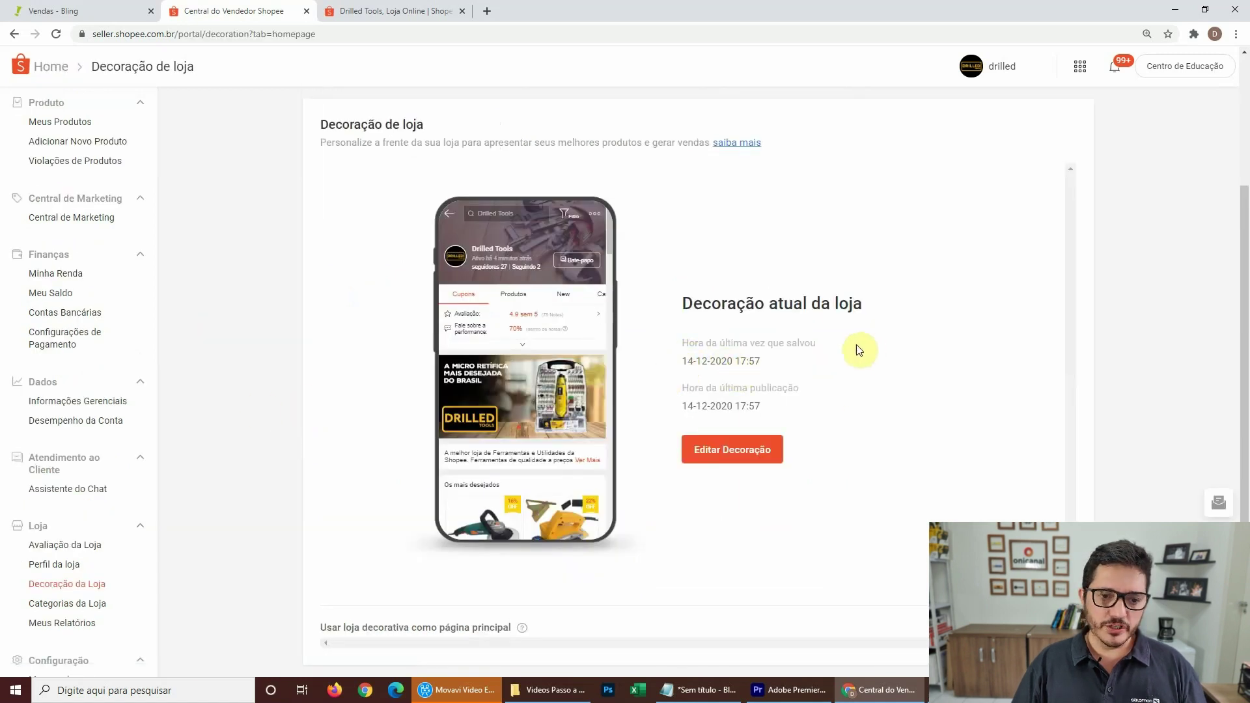
pyautogui.scroll(-2, 876, 287)
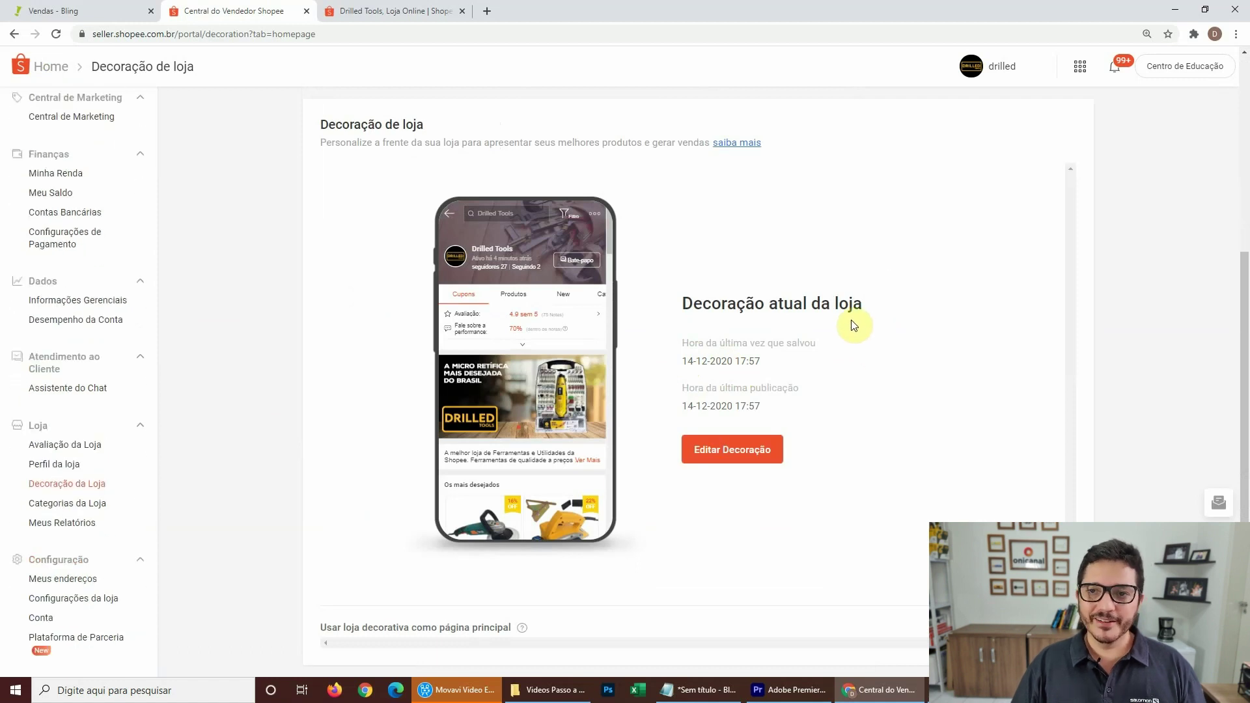
pyautogui.click(712, 459)
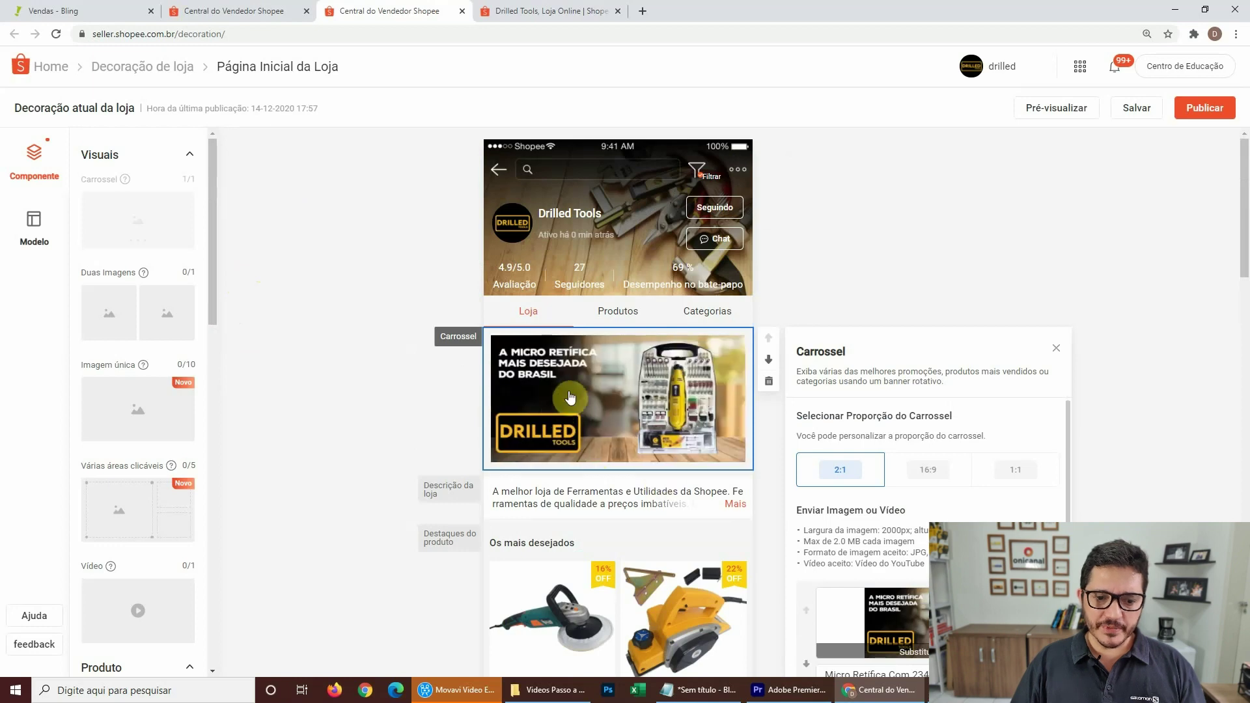
# Examine the store homepage layout, from the carousel and its settings down to the product highlights, main products and new products sections.
pyautogui.click(769, 360)
pyautogui.click(771, 389)
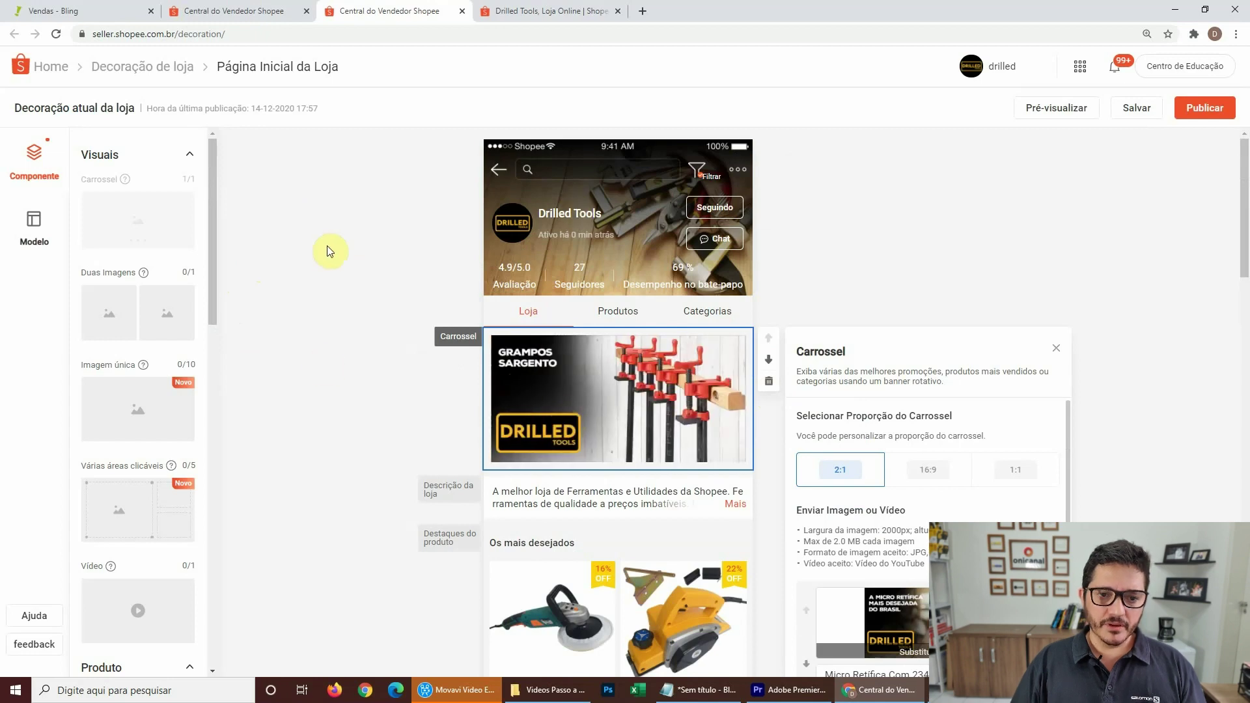
pyautogui.scroll(-3, 327, 246)
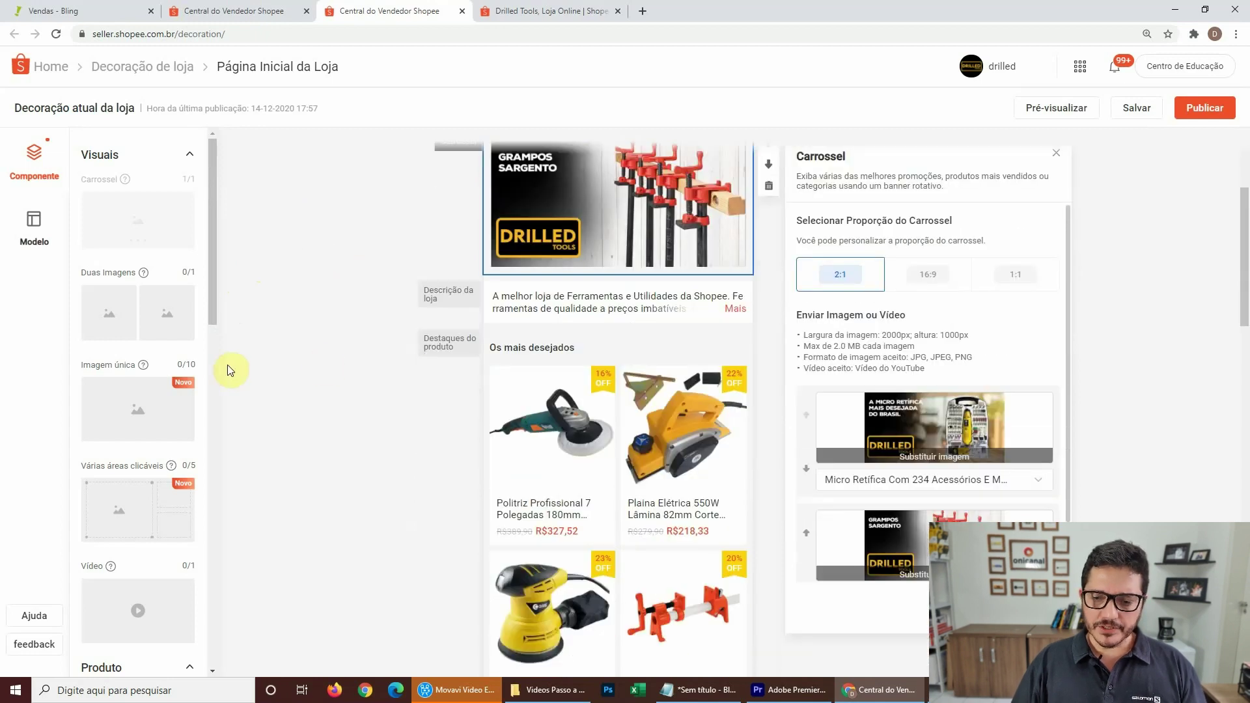
pyautogui.scroll(3, 292, 376)
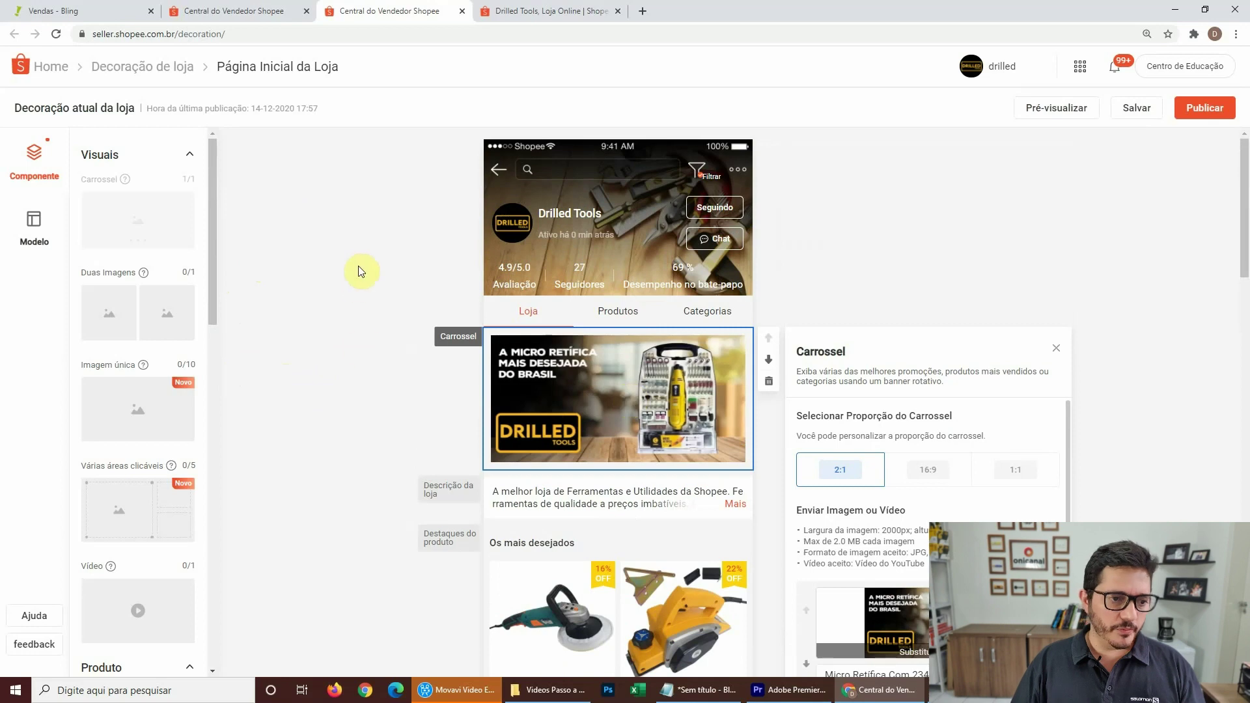
pyautogui.scroll(-3, 348, 293)
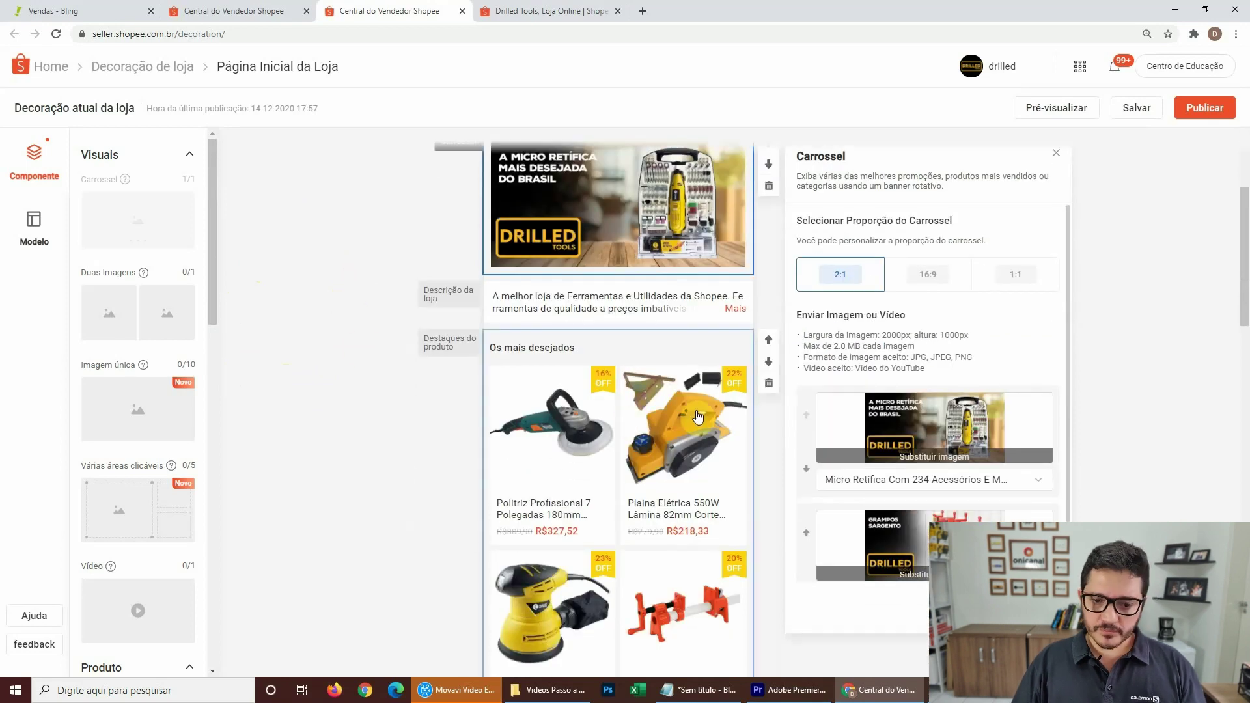
pyautogui.scroll(-8, 847, 416)
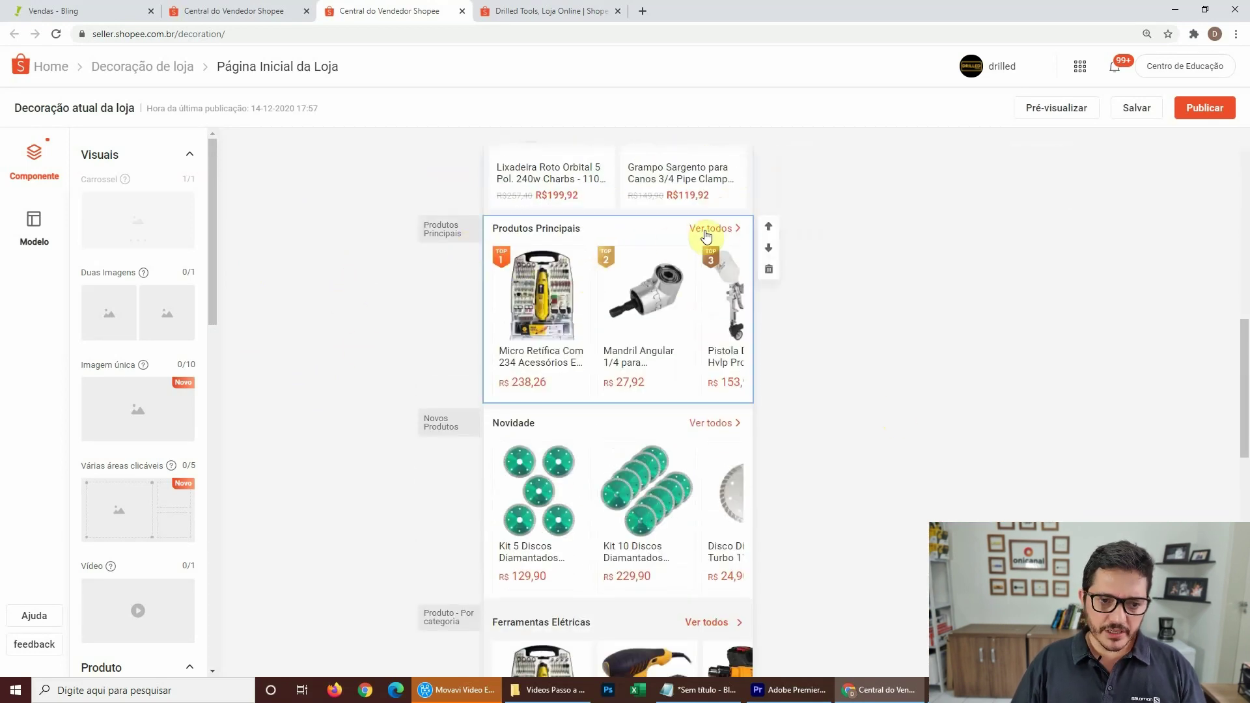
pyautogui.click(769, 228)
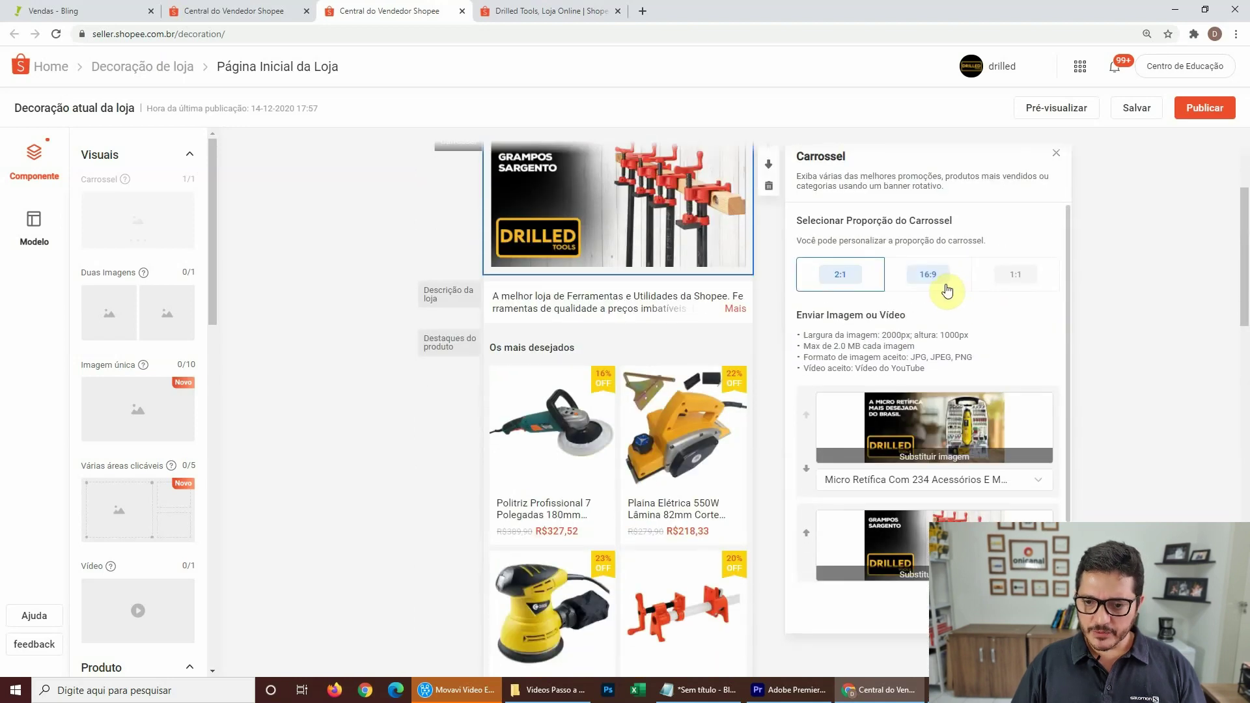
# Try the 1:1 carousel proportion and set the carousel to 16:9.
pyautogui.click(946, 286)
pyautogui.click(1014, 278)
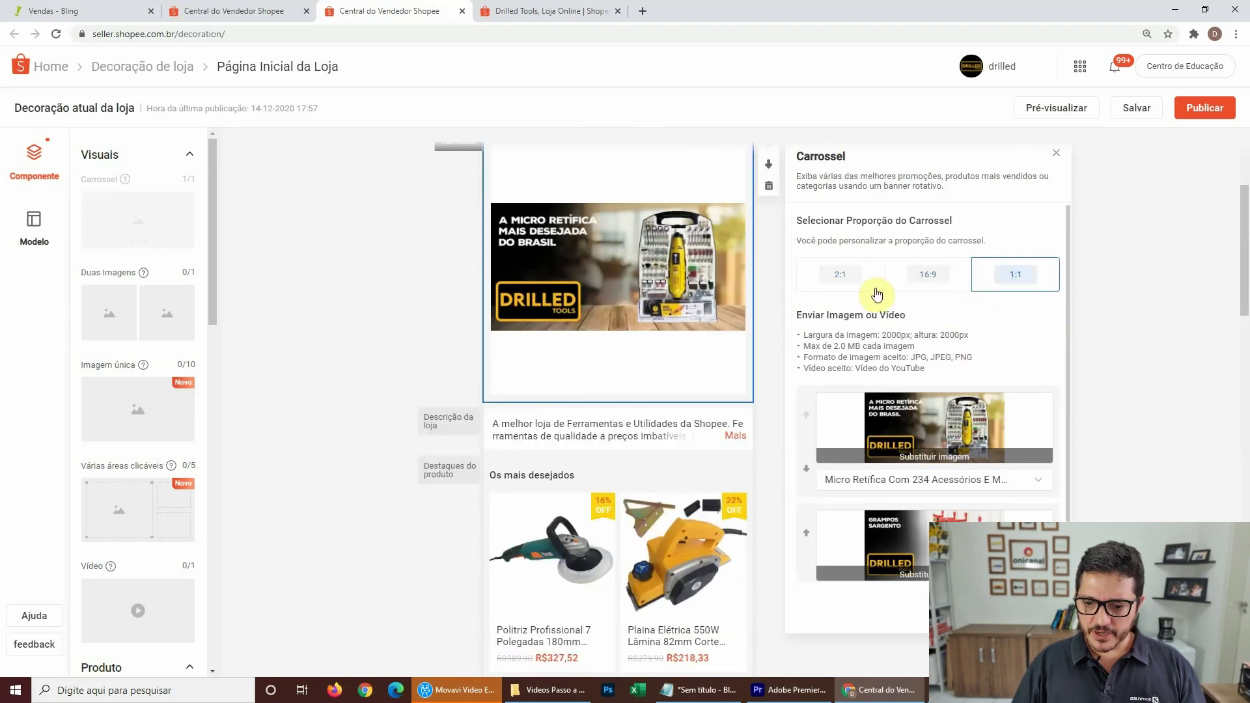
pyautogui.click(851, 281)
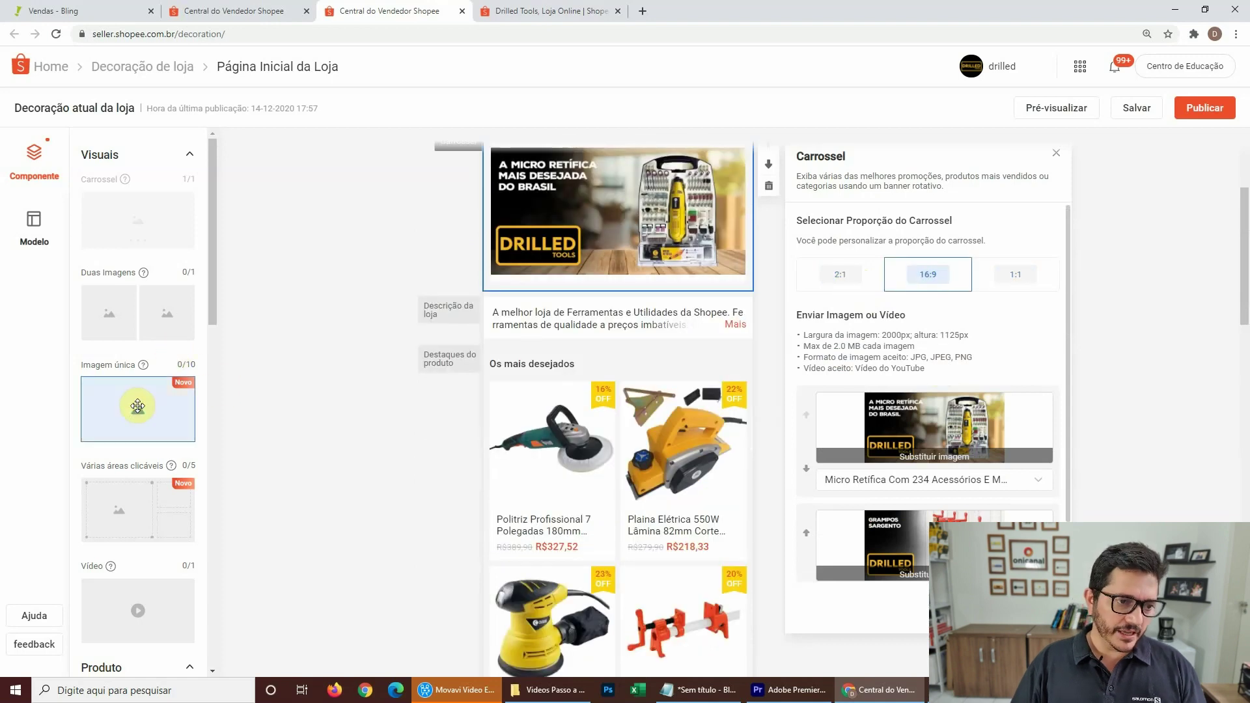
# Review the decoration editor's visual components and product highlights, comparing the layout with the ferramentasbh store page.
pyautogui.moveTo(106, 311)
pyautogui.mouseDown()
pyautogui.moveTo(619, 363)
pyautogui.moveTo(625, 450)
pyautogui.moveTo(126, 353)
pyautogui.moveTo(92, 316)
pyautogui.mouseUp()
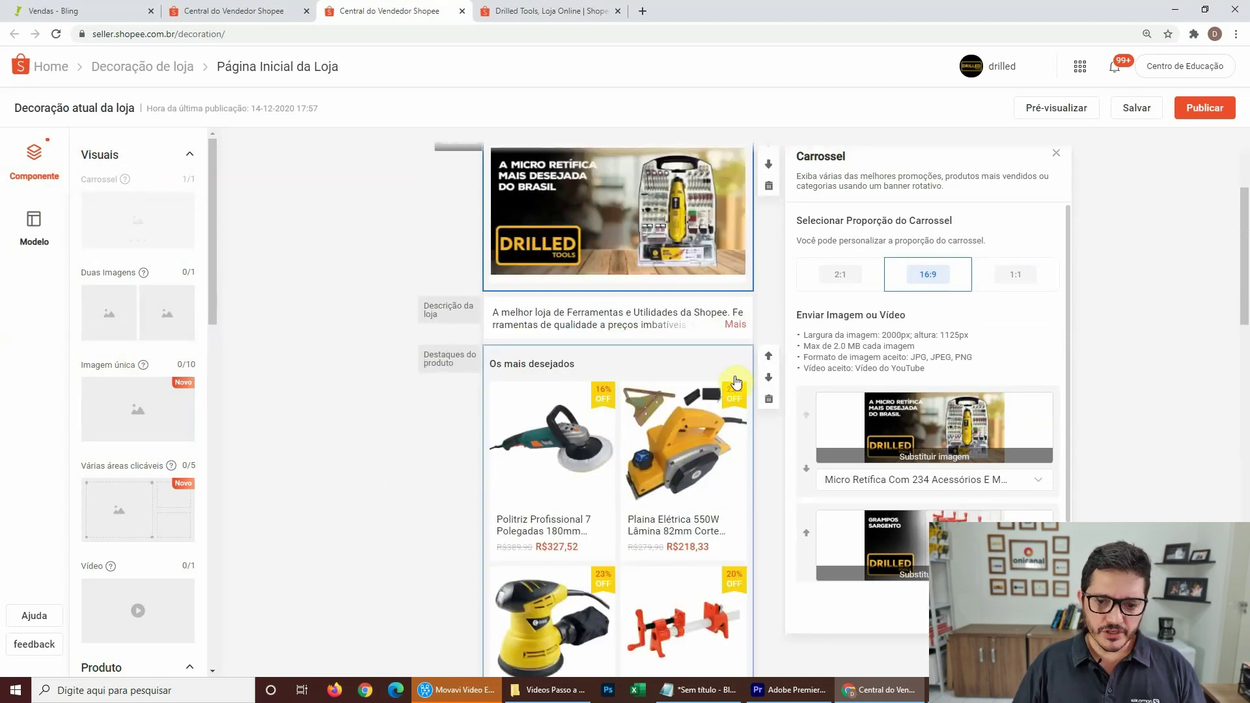
pyautogui.scroll(1, 246, 369)
pyautogui.scroll(-1, 384, 329)
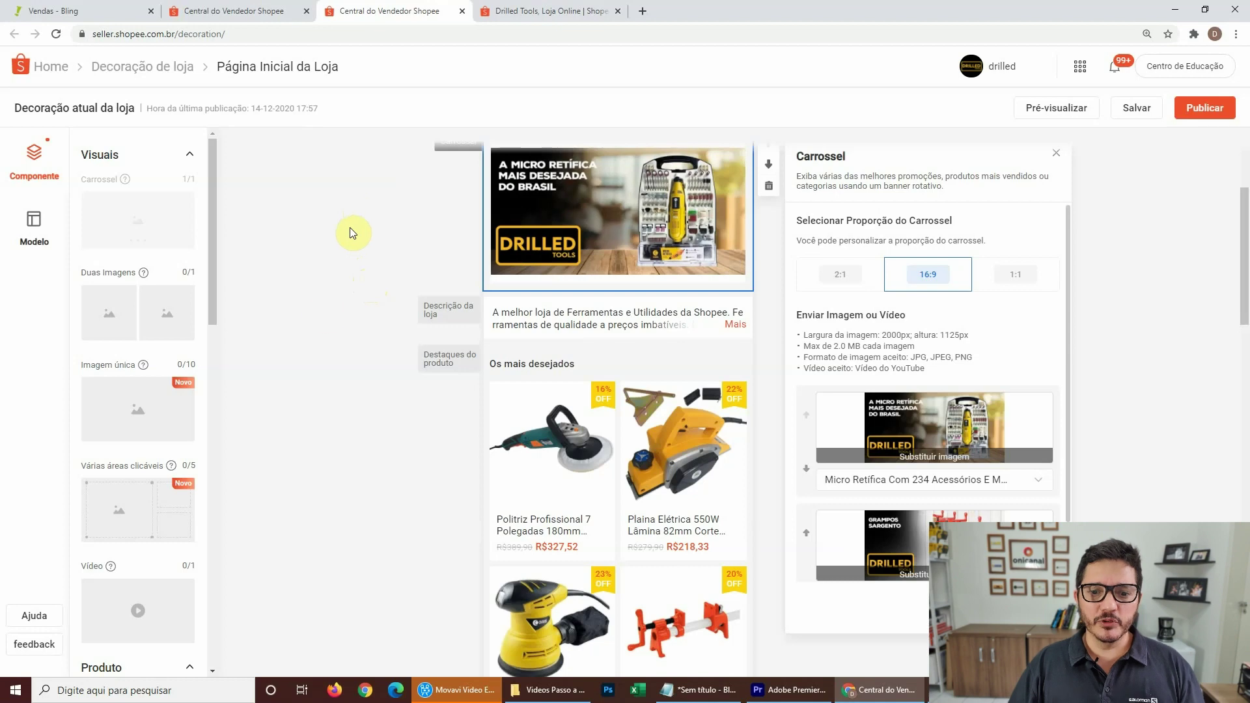
pyautogui.scroll(-2, 345, 430)
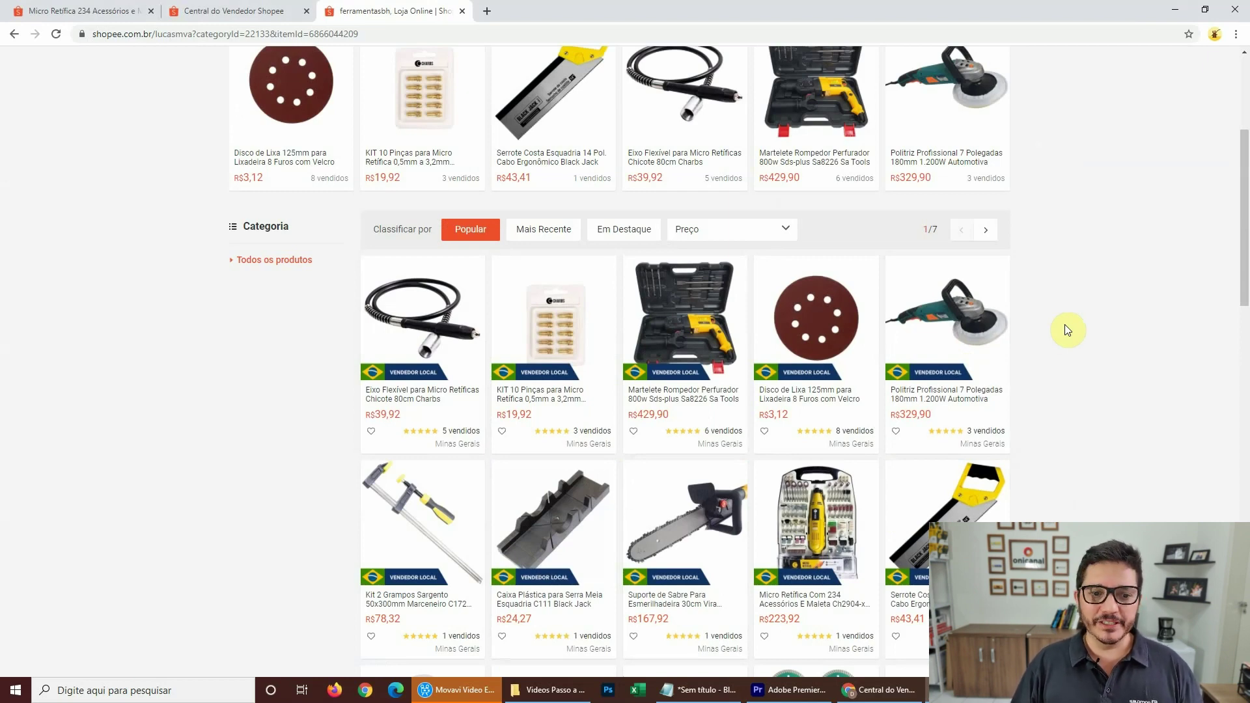
pyautogui.click(882, 690)
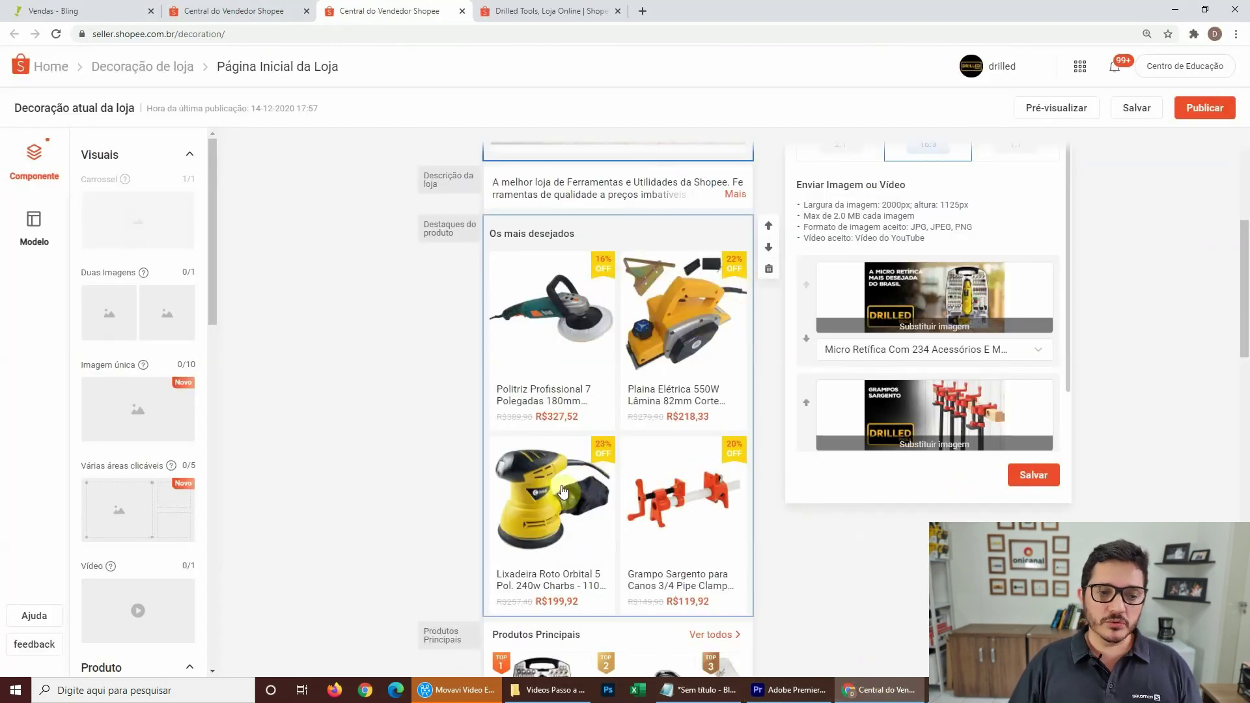
# Open the ongoing Desconto produtos promotion for editing from the Promoções tool in the Central de Marketing.
pyautogui.click(63, 69)
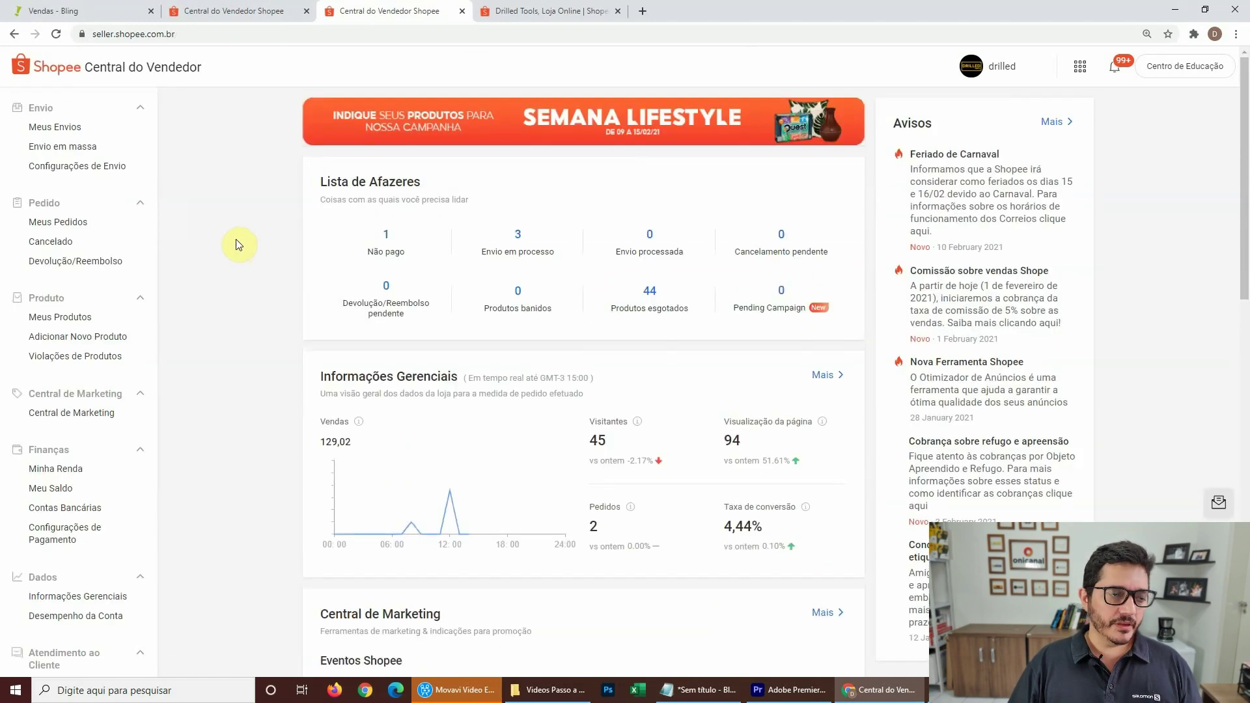
pyautogui.click(49, 415)
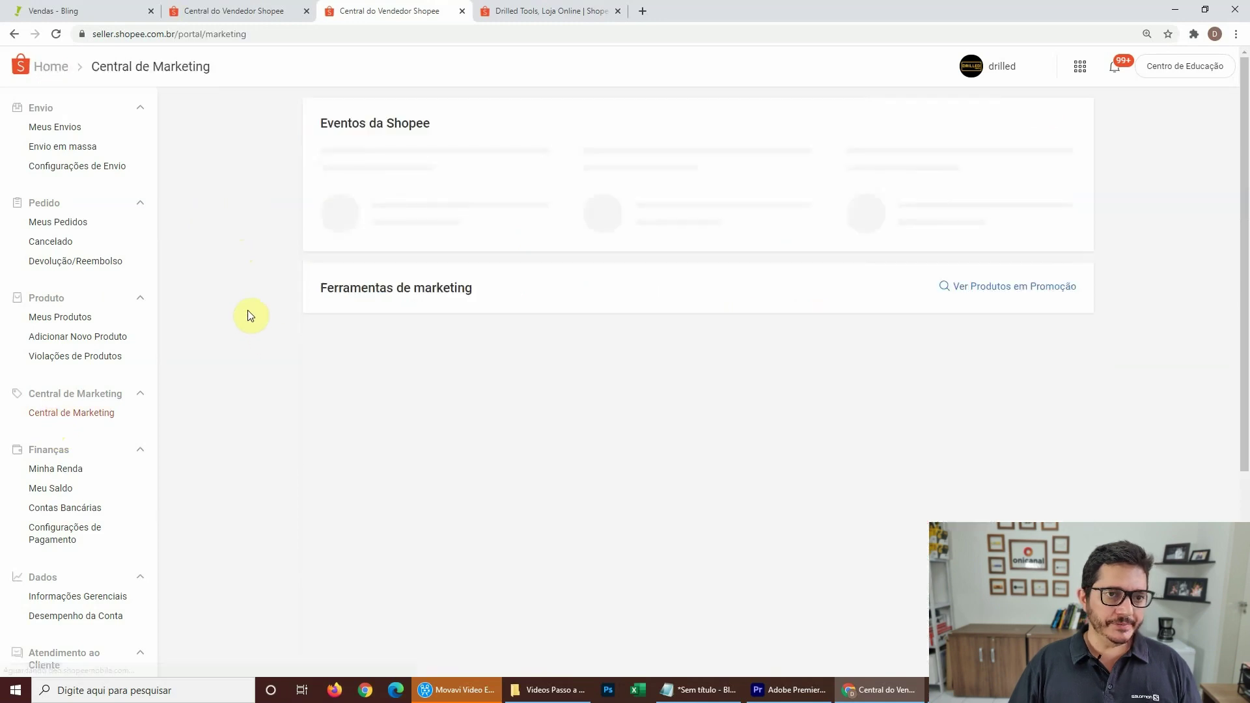
pyautogui.scroll(-2, 252, 315)
pyautogui.click(733, 287)
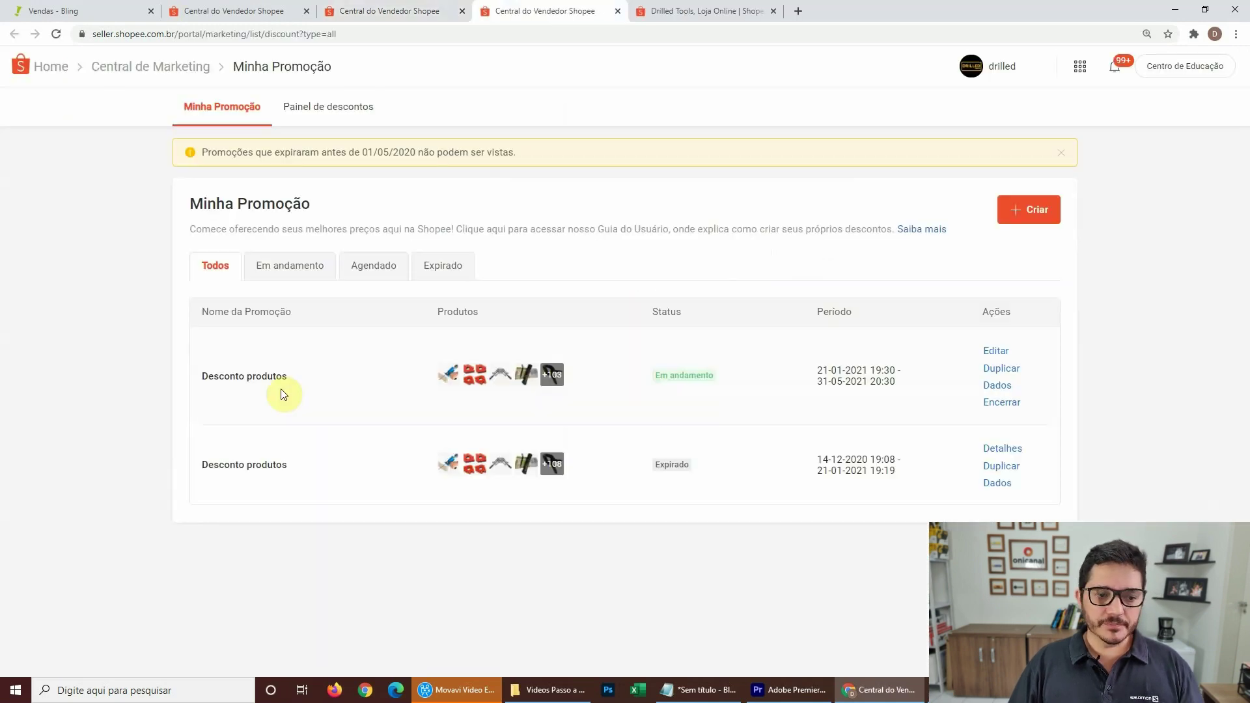
pyautogui.click(996, 351)
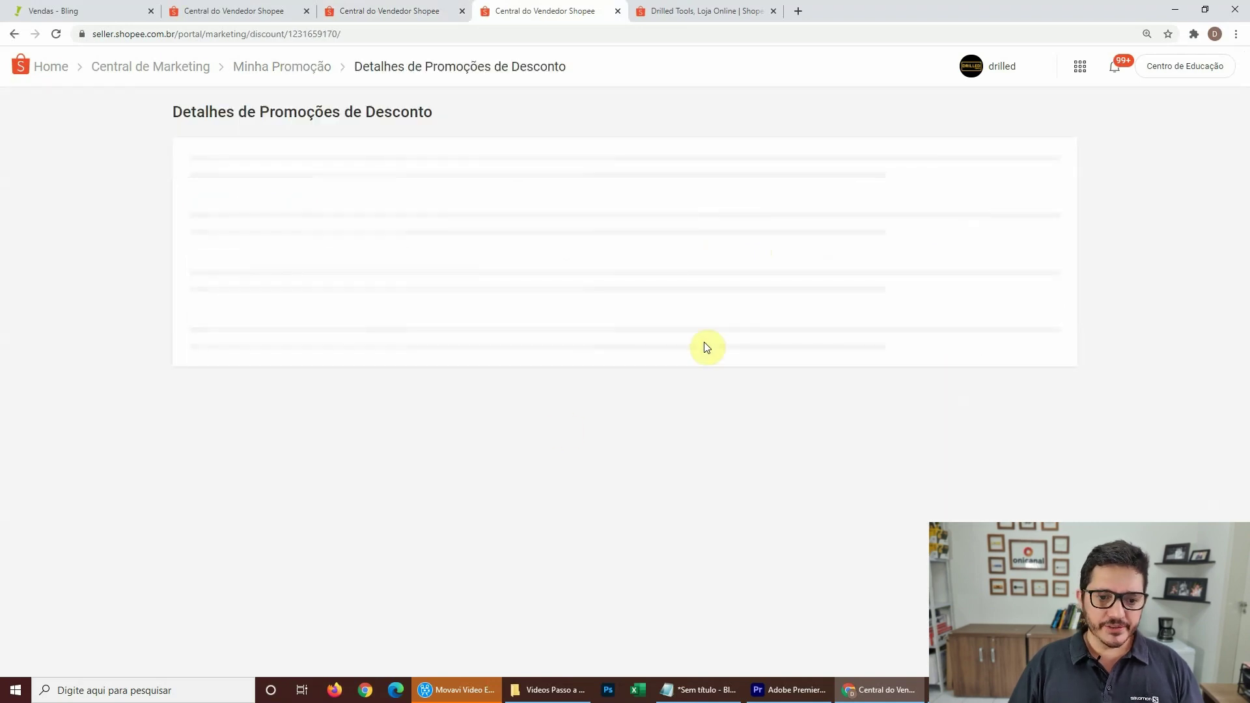
pyautogui.scroll(-5, 342, 284)
pyautogui.scroll(-3, 558, 474)
pyautogui.scroll(5, 558, 438)
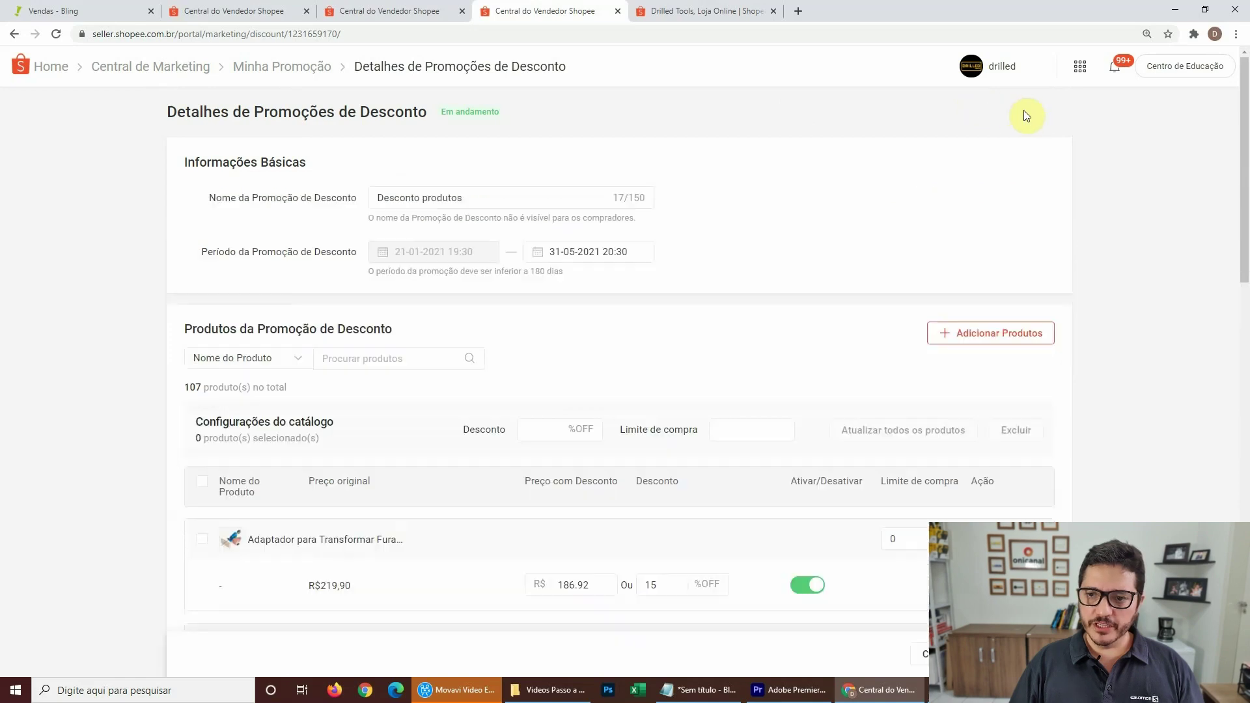
# Start adding products to the promotion and check the first page of the product selection for items not yet included.
pyautogui.scroll(-2, 803, 174)
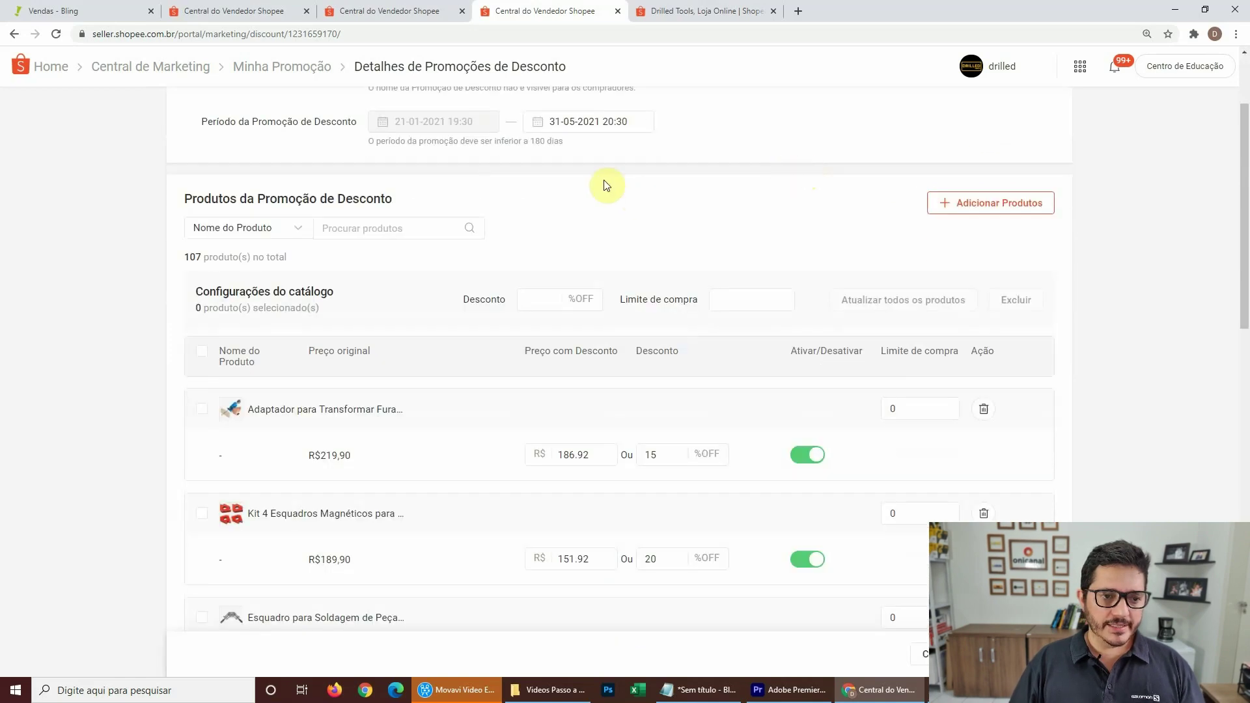
pyautogui.click(973, 208)
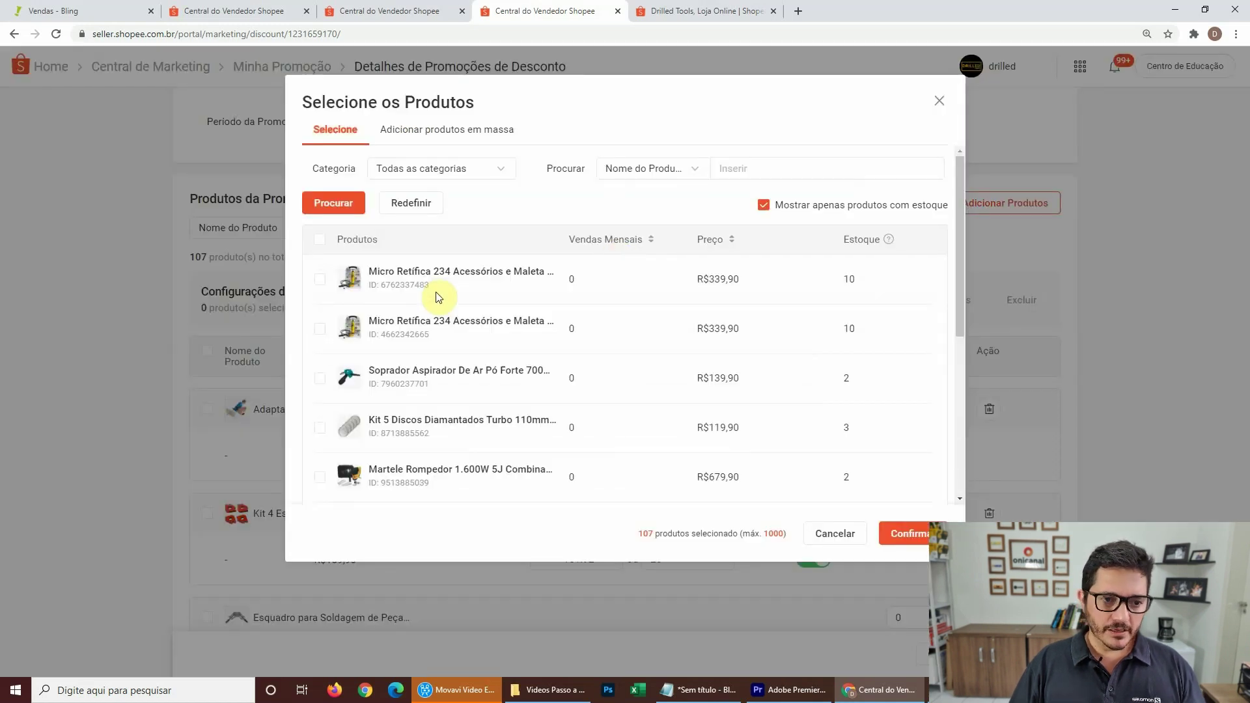
pyautogui.scroll(-10, 605, 288)
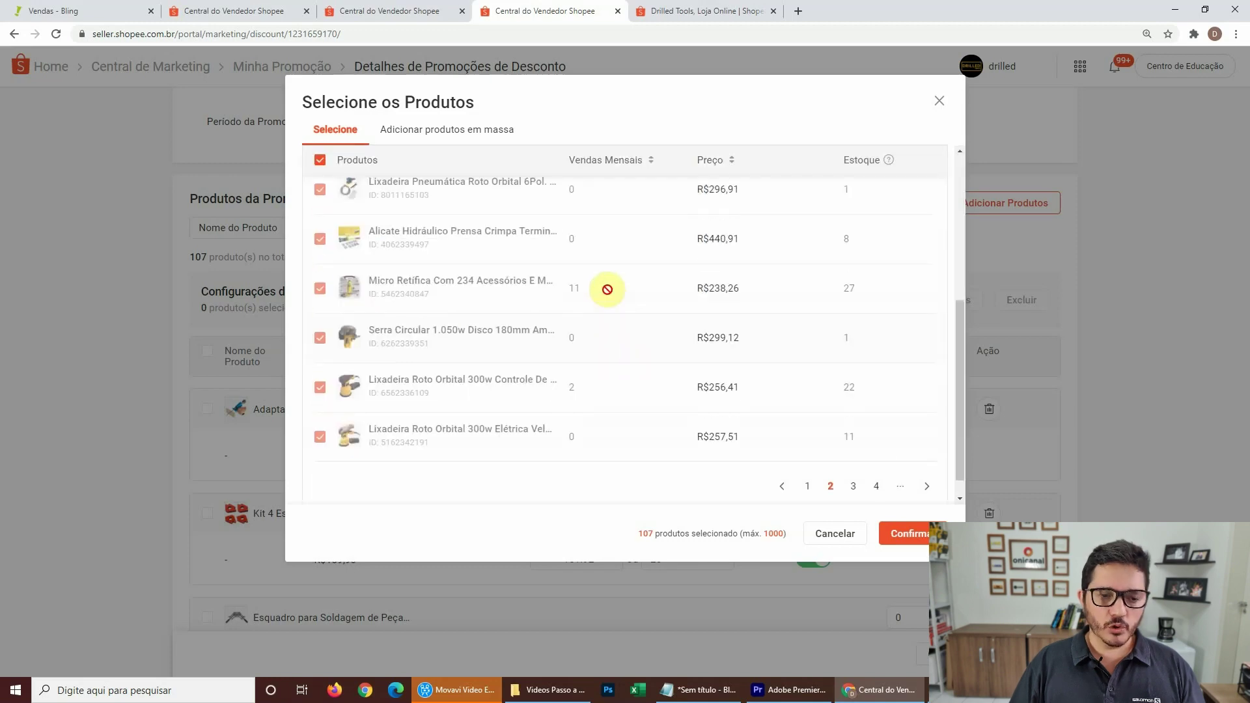
pyautogui.scroll(10, 488, 254)
pyautogui.scroll(-5, 433, 297)
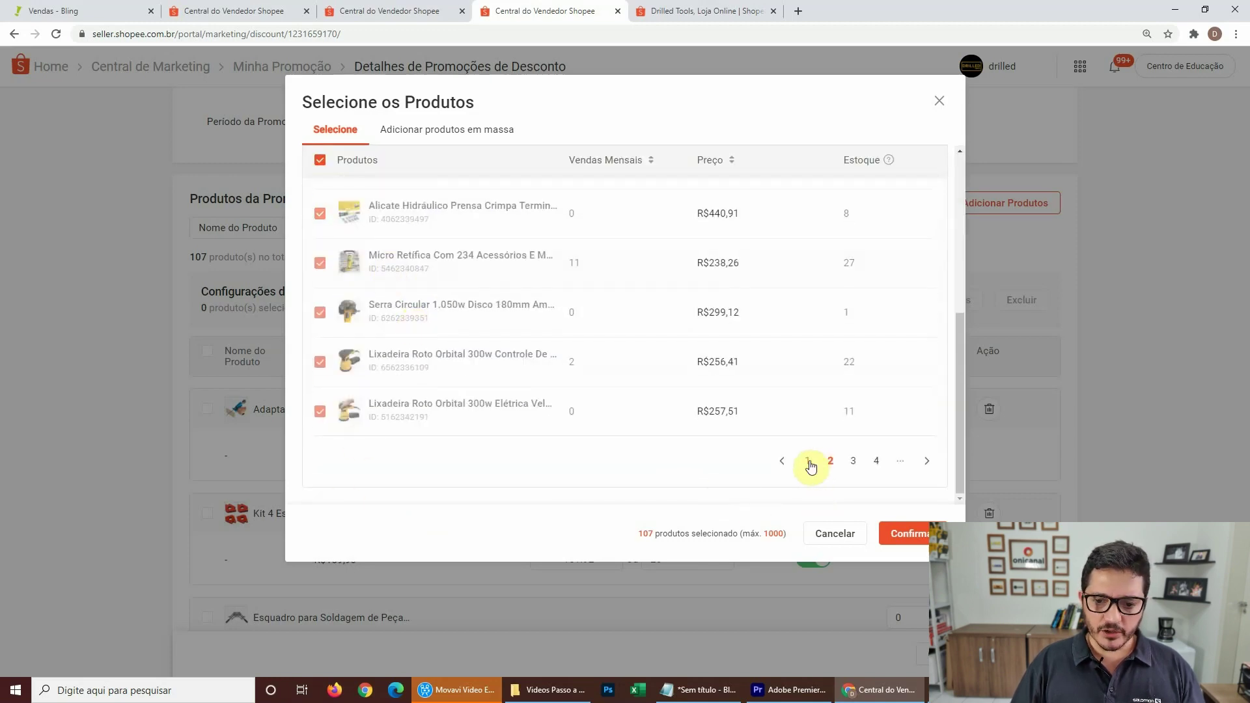
pyautogui.click(808, 463)
pyautogui.scroll(-1, 524, 293)
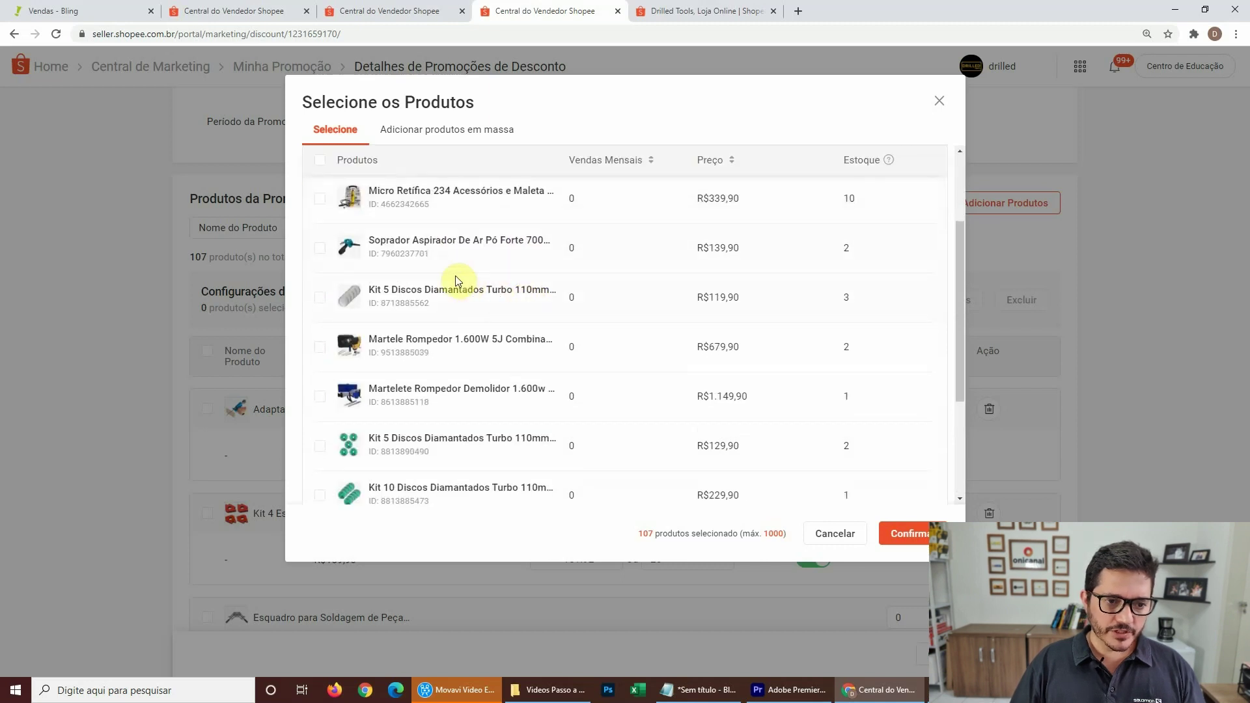
pyautogui.scroll(-3, 452, 285)
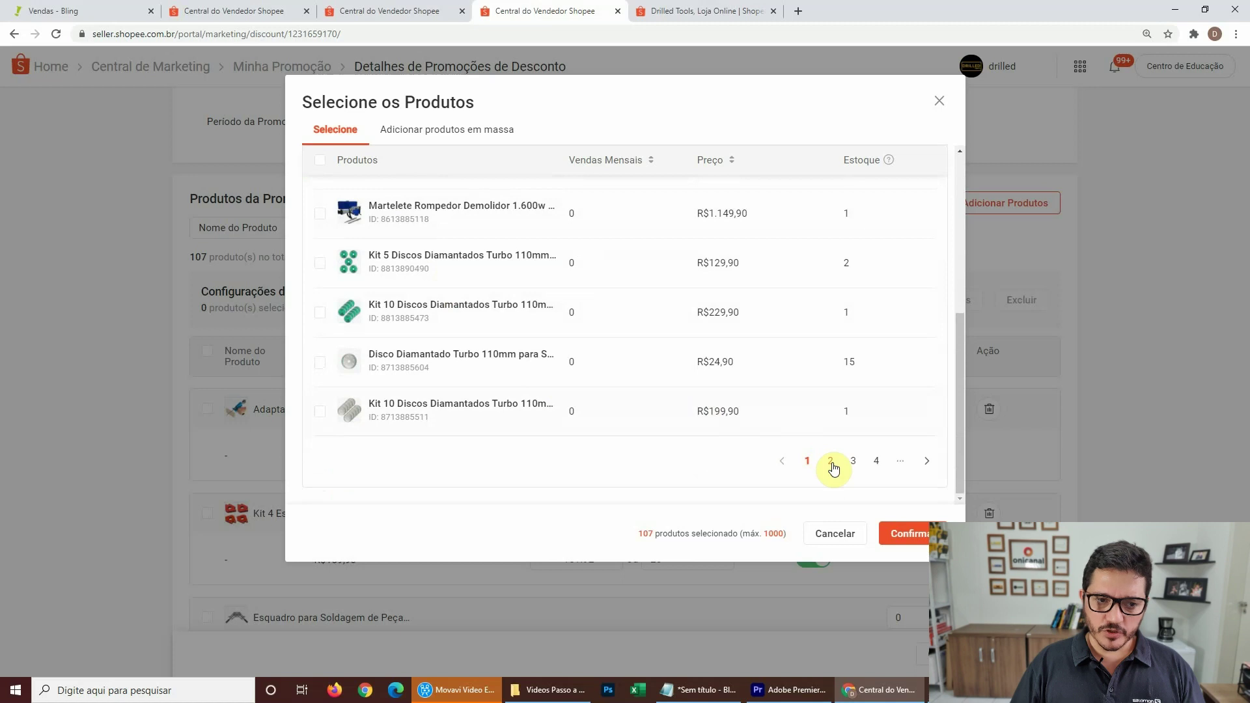
# Add the Martelete Rompedor Demolidor 1.600w and the Martele Rompedor 1.600W 5J to the discount promotion.
pyautogui.click(320, 213)
pyautogui.scroll(1, 444, 336)
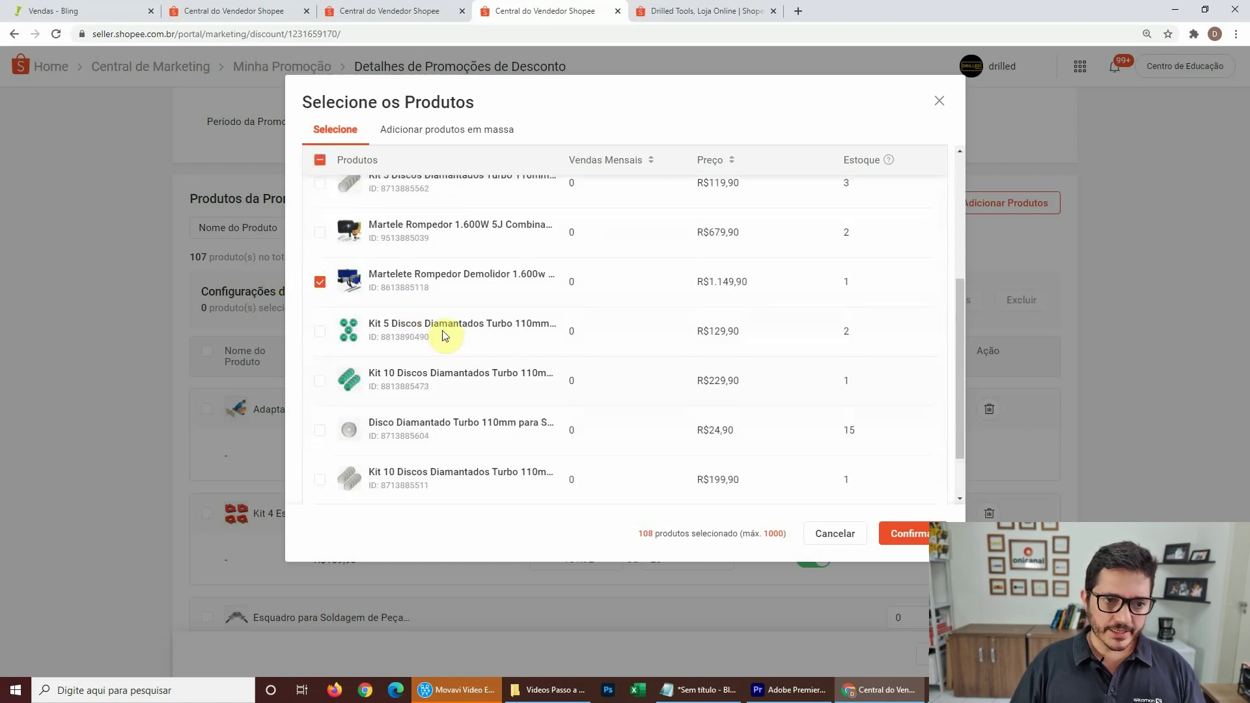
pyautogui.scroll(3, 445, 335)
pyautogui.click(320, 360)
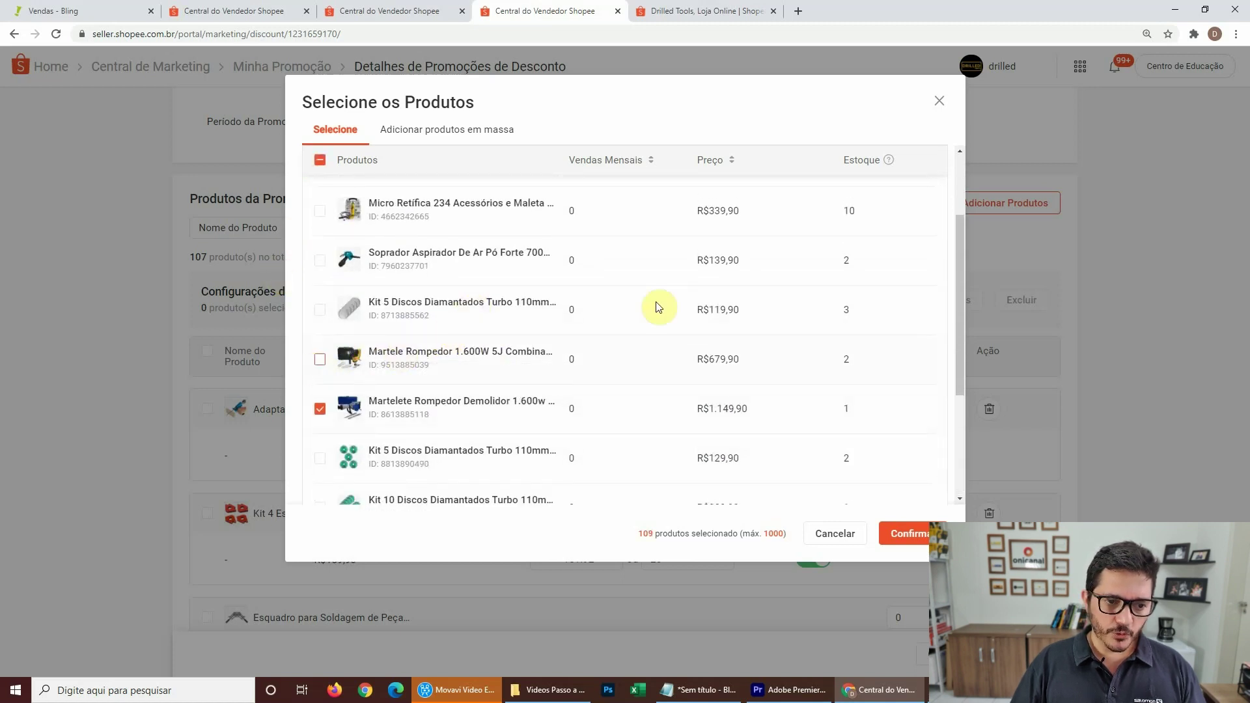
pyautogui.scroll(2, 647, 304)
pyautogui.scroll(-4, 648, 305)
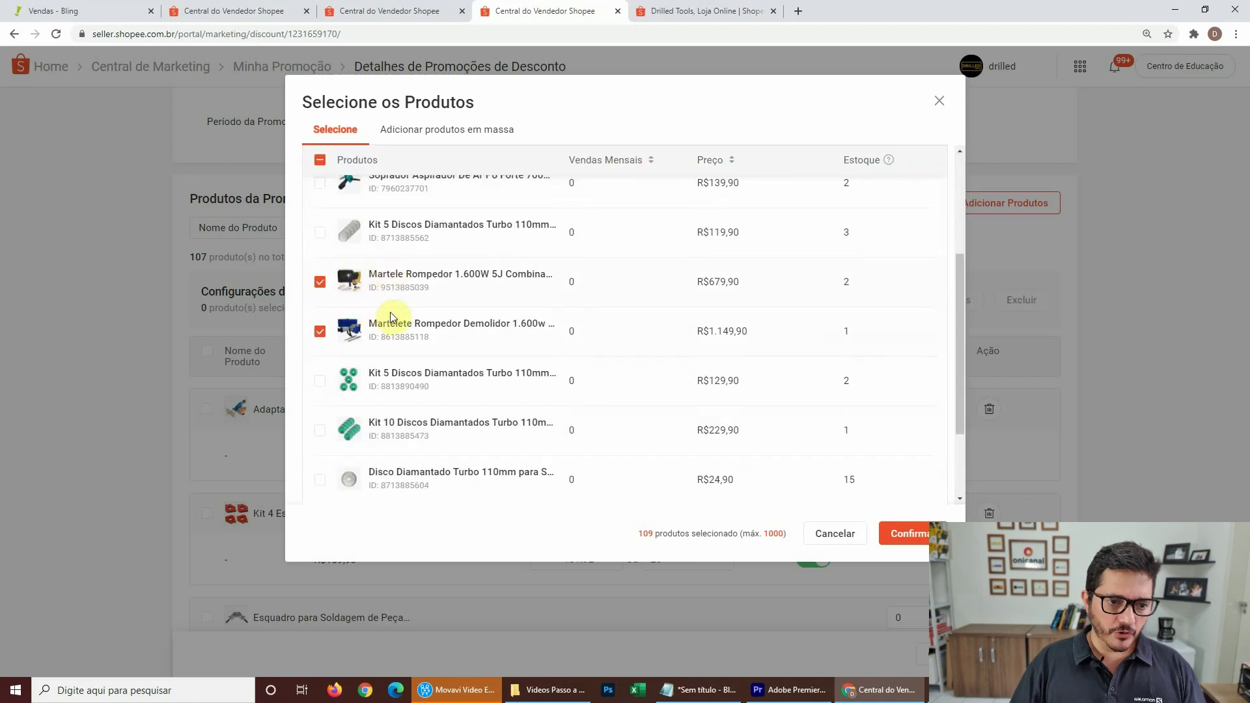
pyautogui.scroll(-1, 390, 317)
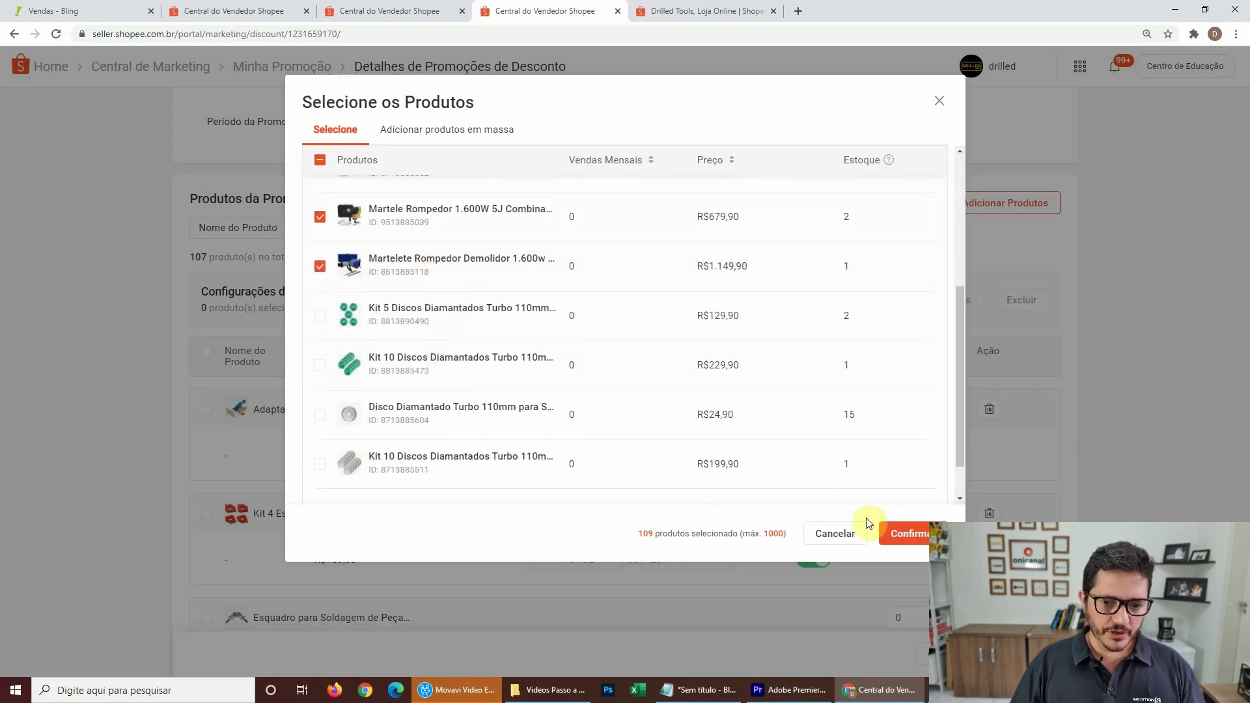
pyautogui.click(908, 533)
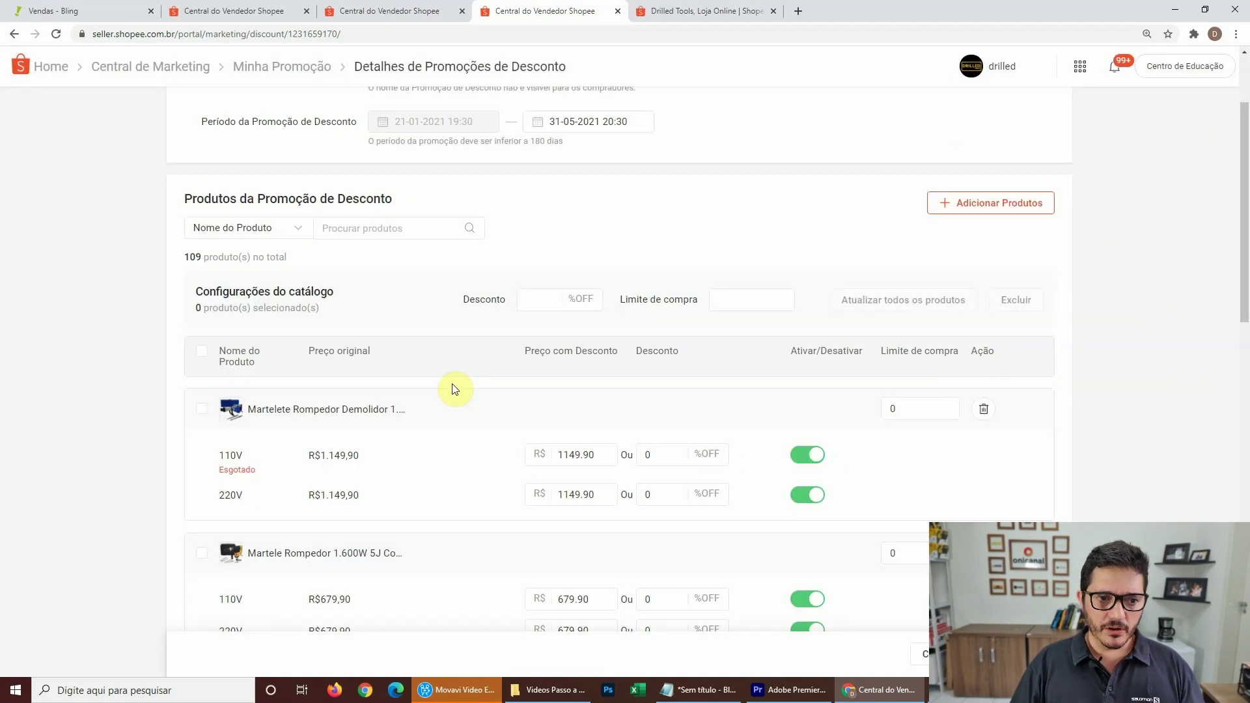
# Try a 10% discount on the 110V and 220V variations of the Martelete Rompedor Demolidor.
pyautogui.scroll(-1, 471, 447)
pyautogui.scroll(-2, 471, 447)
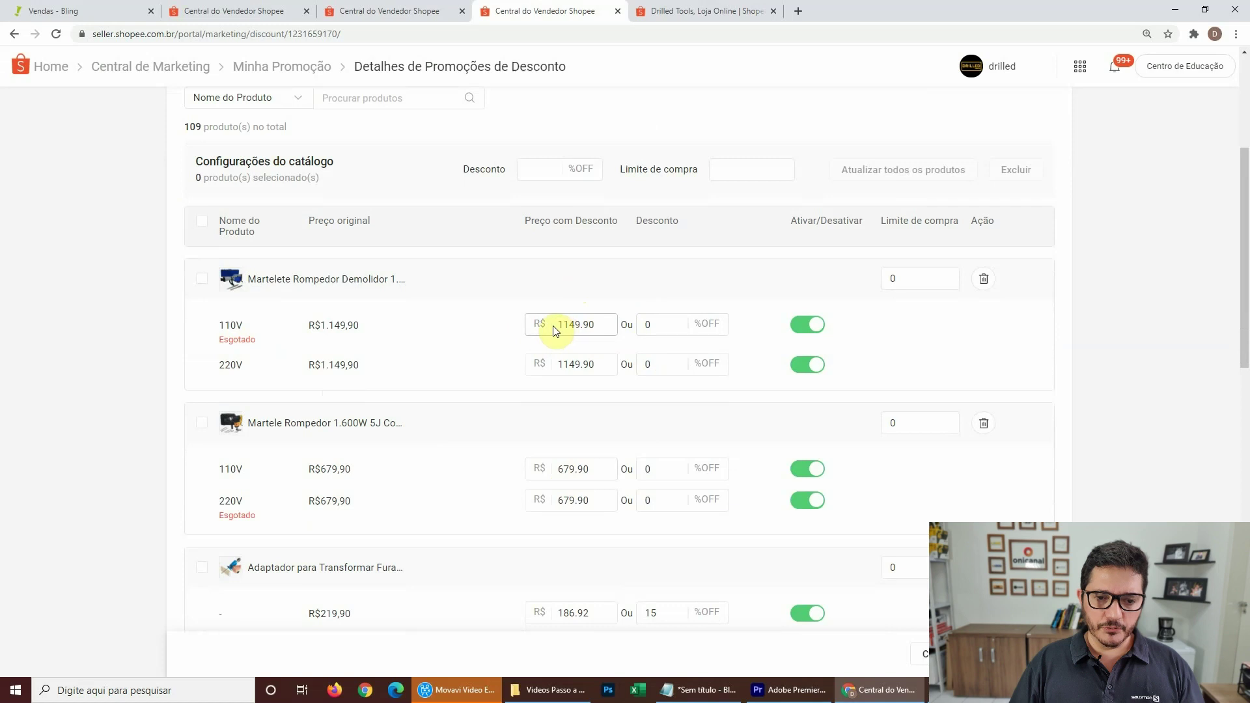
pyautogui.click(653, 325)
pyautogui.write('10')
pyautogui.click(650, 362)
pyautogui.write('10')
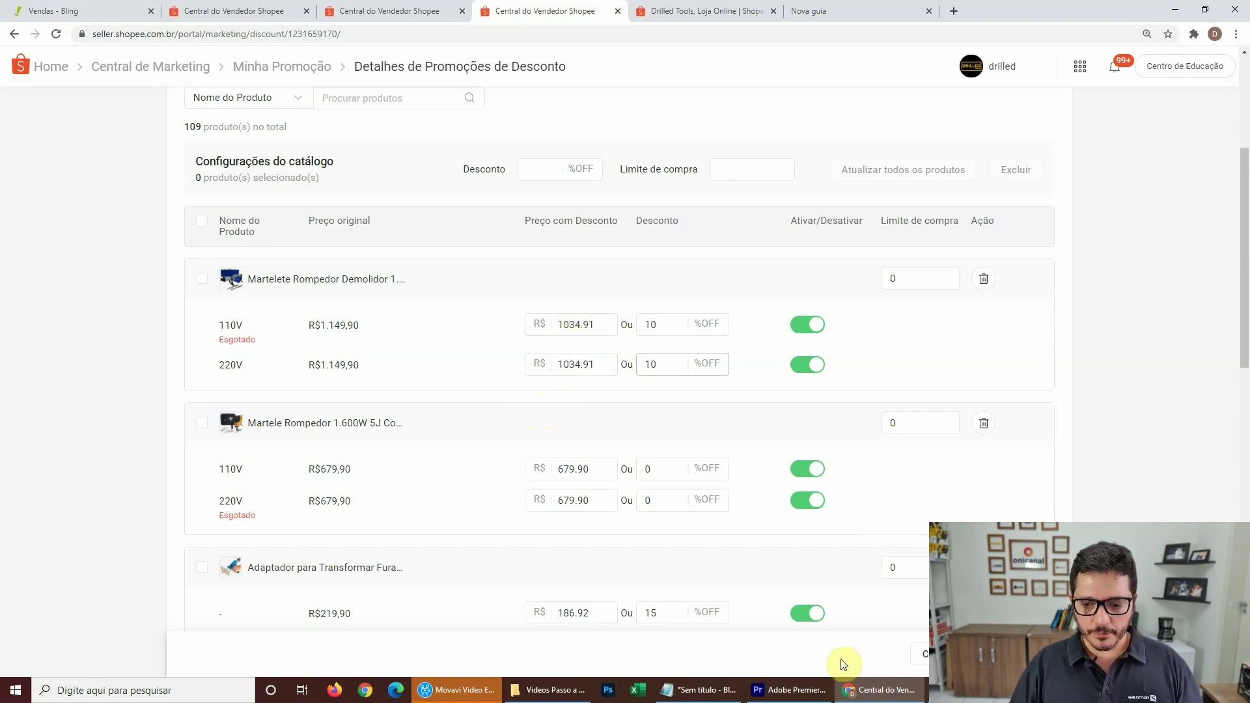
# Set the discount to 14% for both the 110V and 220V variations of the Martelete Rompedor Demolidor.
pyautogui.doubleClick(650, 324)
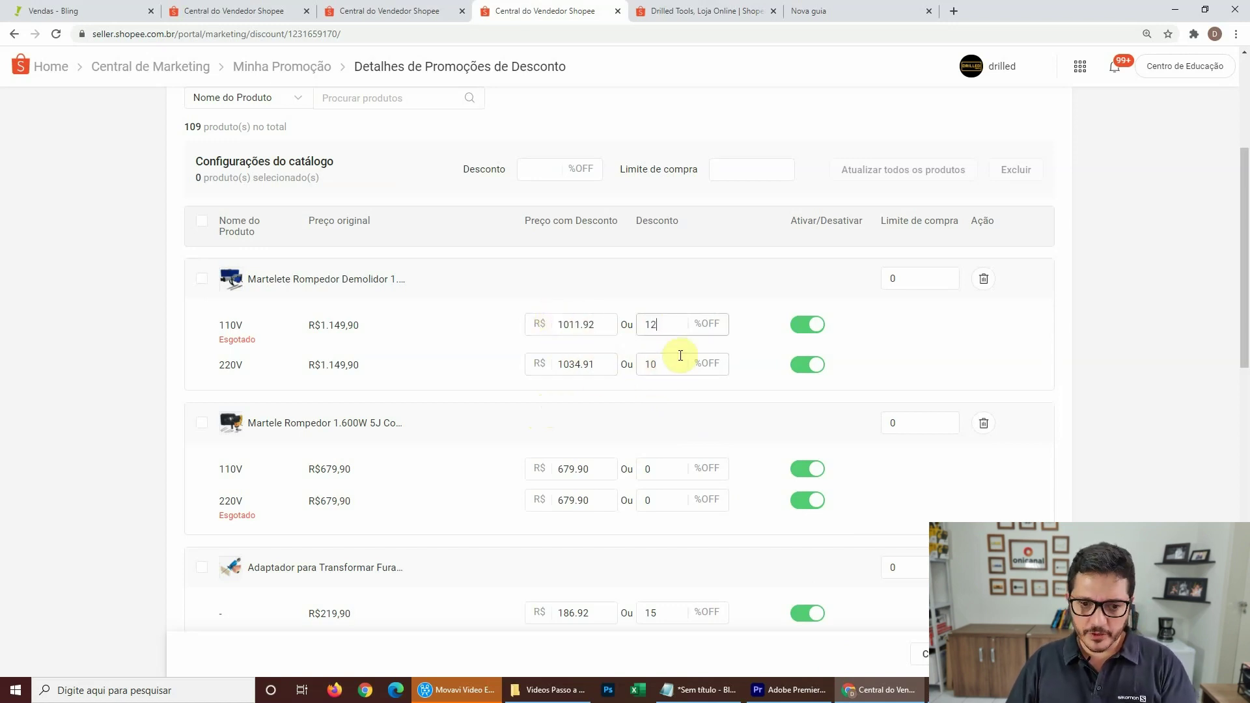
pyautogui.write('13')
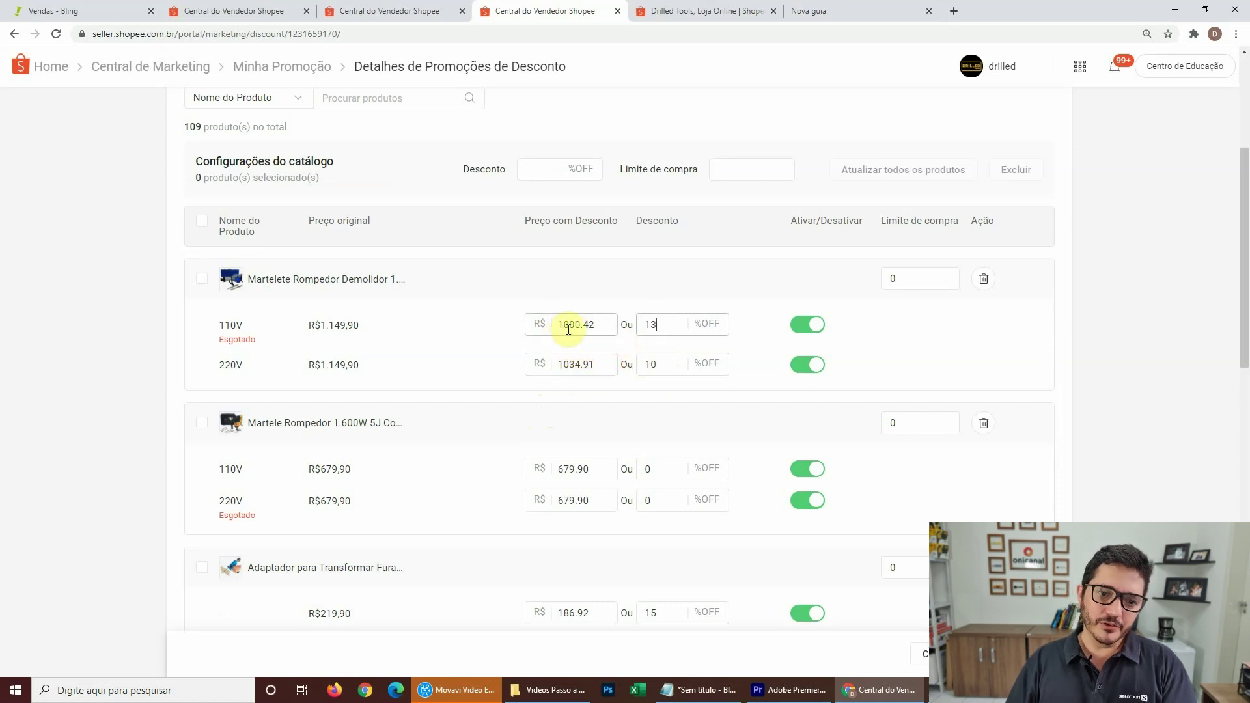
pyautogui.doubleClick(678, 324)
pyautogui.write('14')
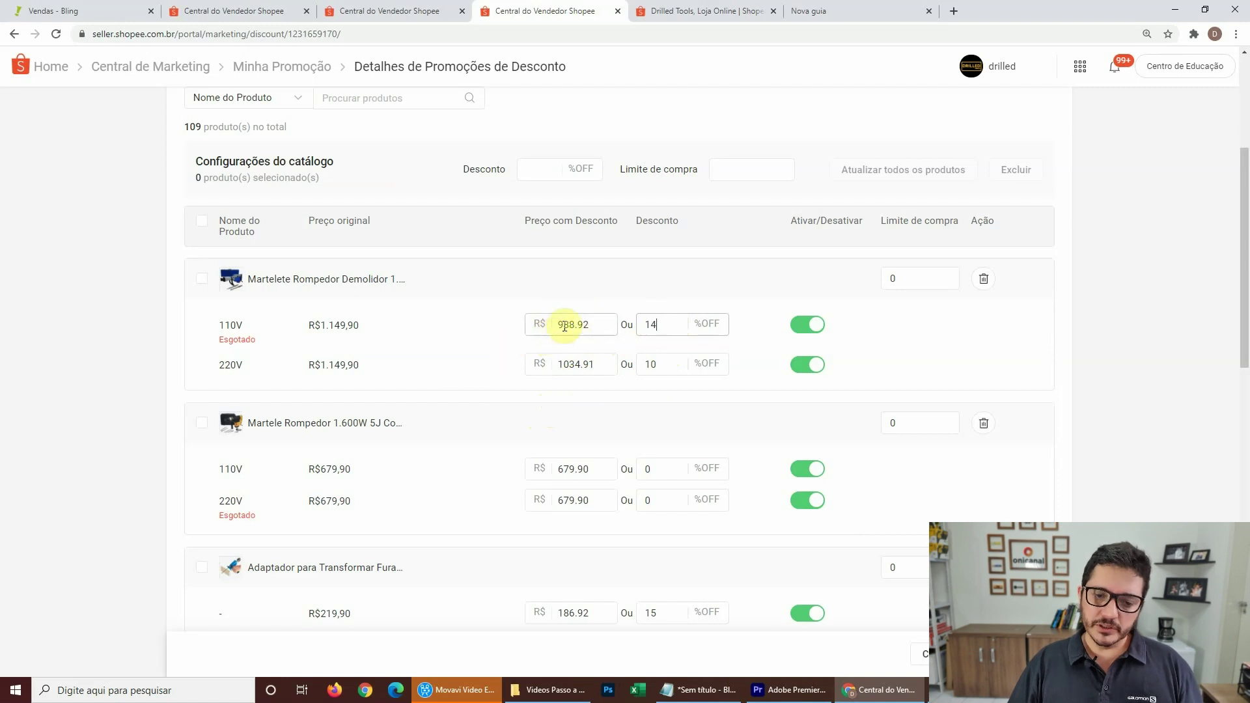
pyautogui.doubleClick(656, 369)
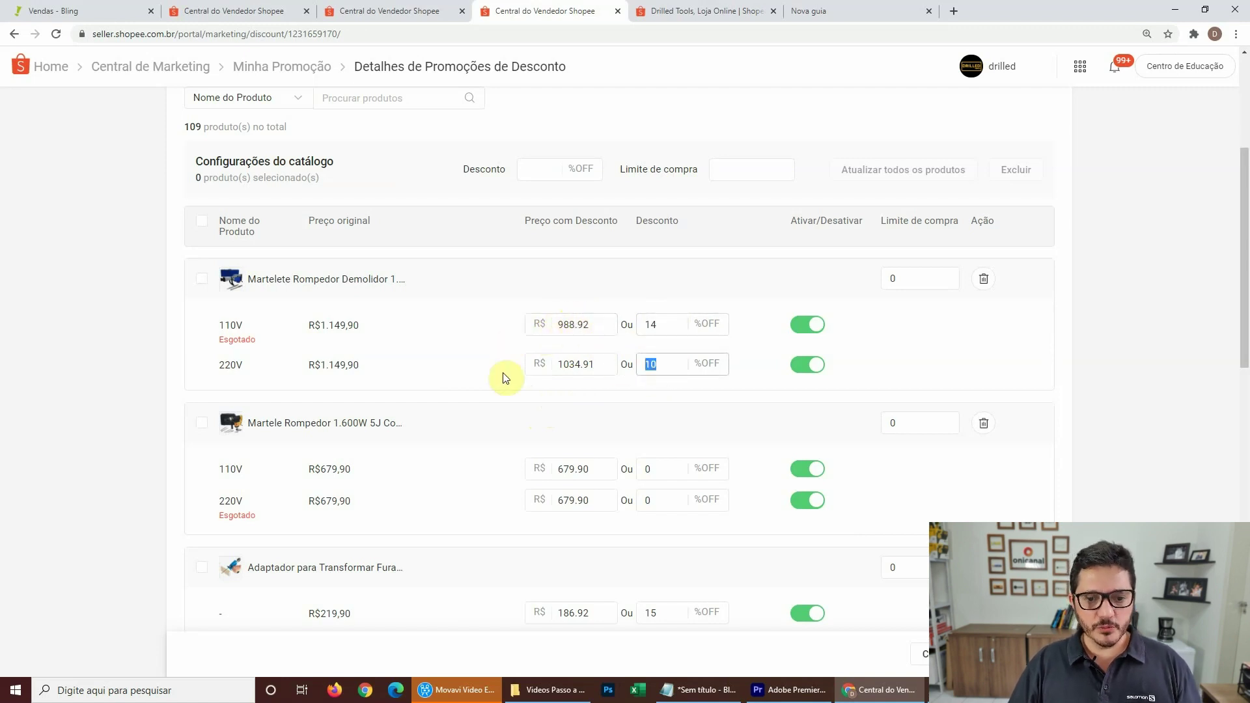
pyautogui.write('14')
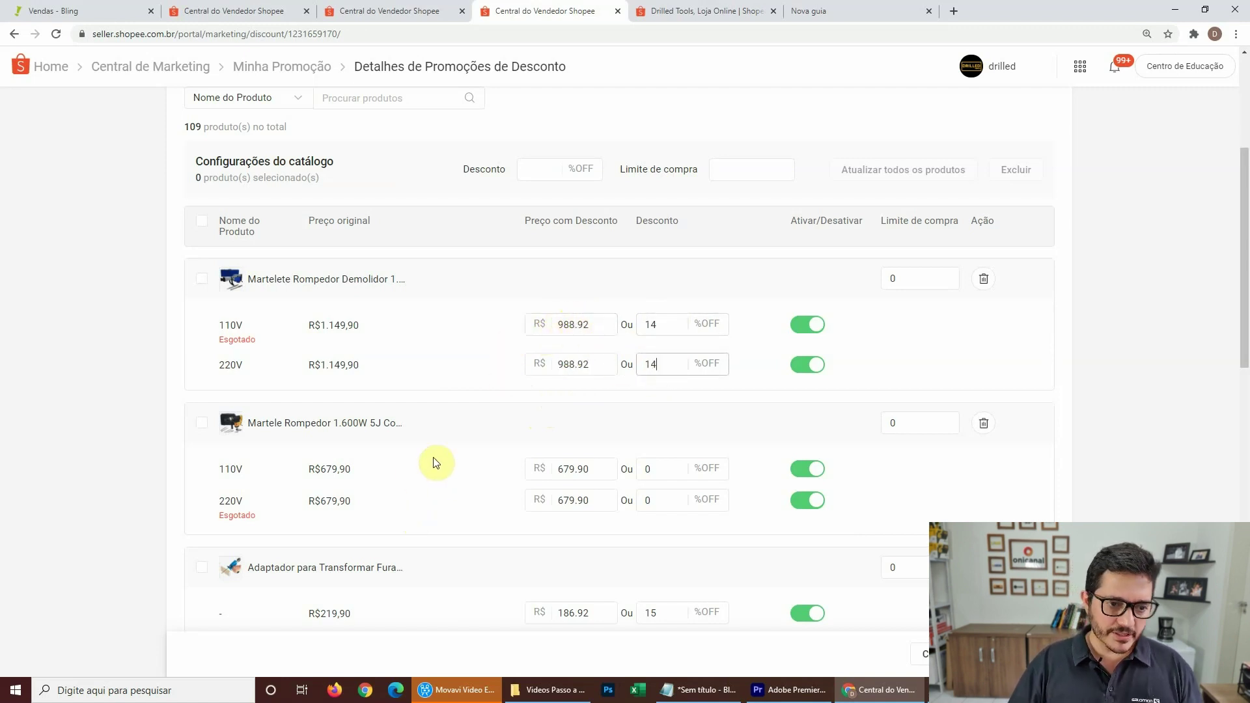
# Set the discount to 12% for both the 110V and 220V variations of the Martele Rompedor 1.600W 5J.
pyautogui.scroll(-1, 452, 454)
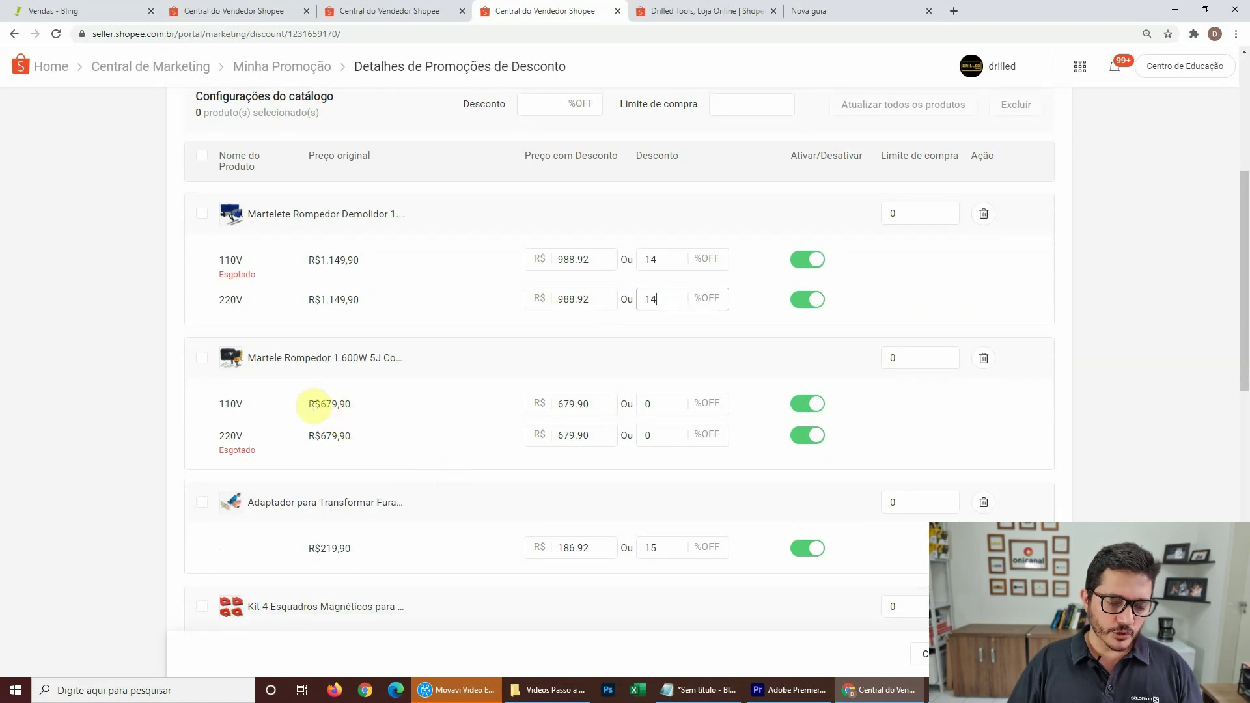
pyautogui.doubleClick(648, 404)
pyautogui.write('1')
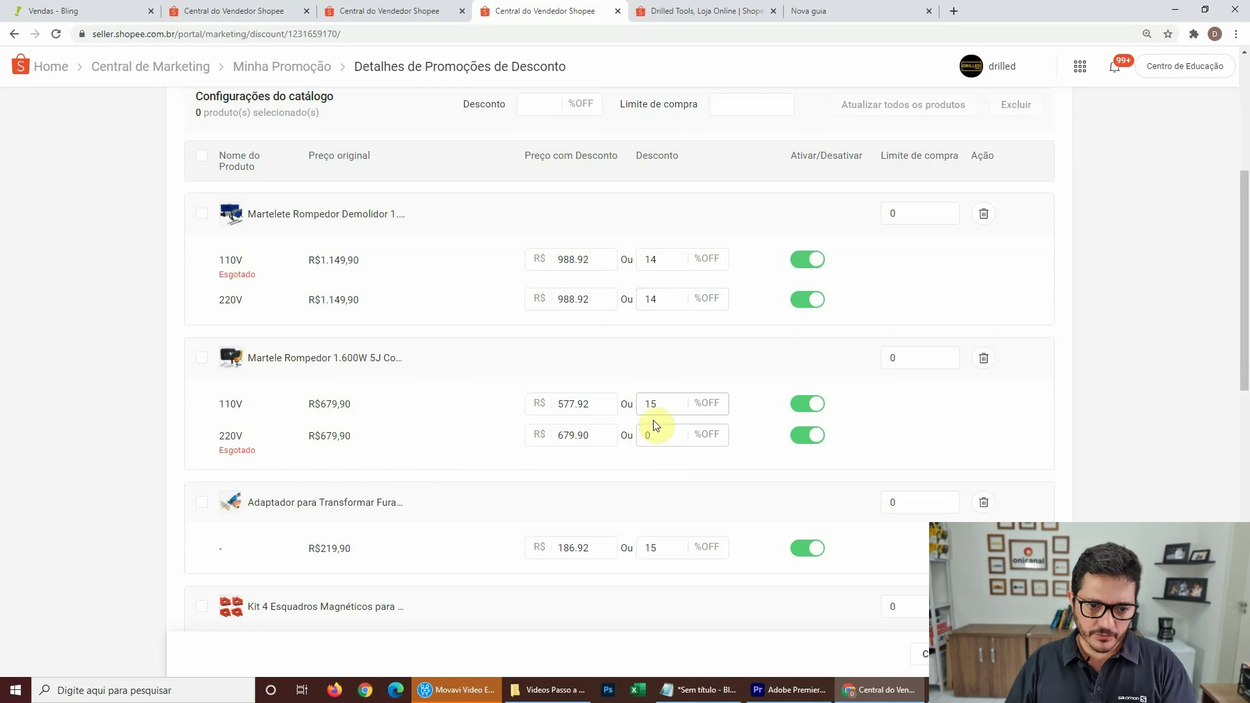
pyautogui.write('3')
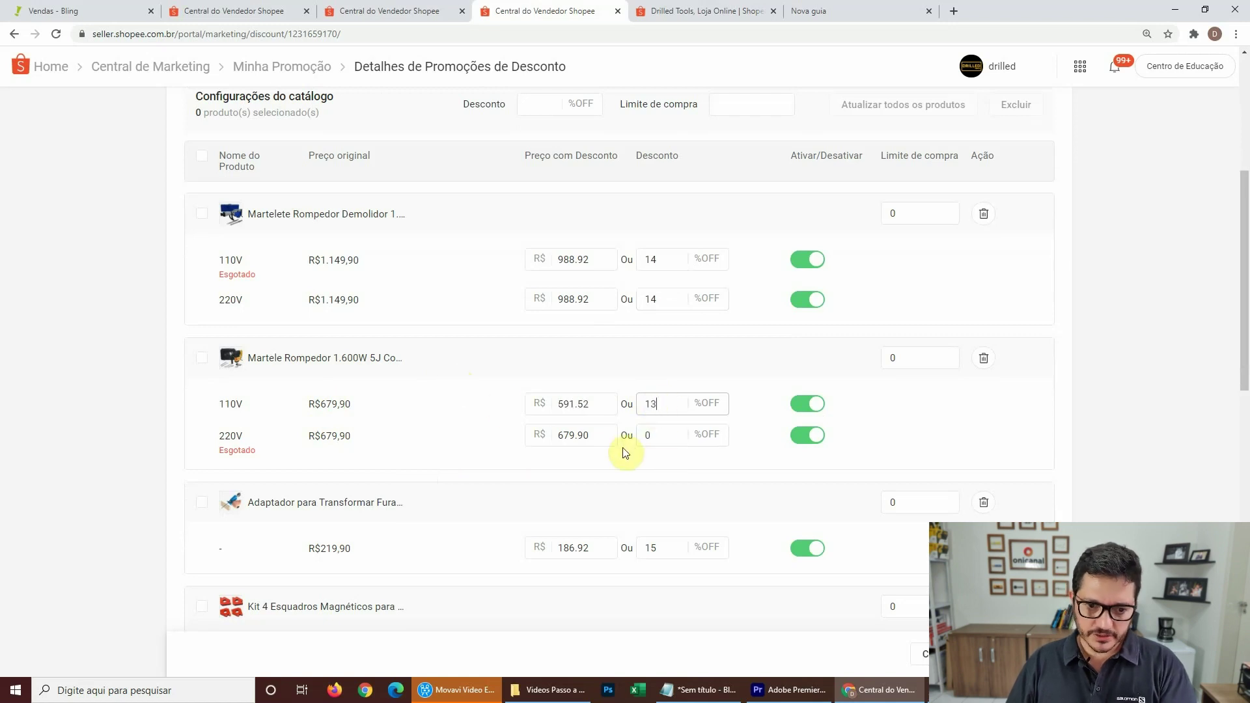
pyautogui.press('BackSpace')
pyautogui.write('2')
pyautogui.doubleClick(659, 436)
pyautogui.write('1')
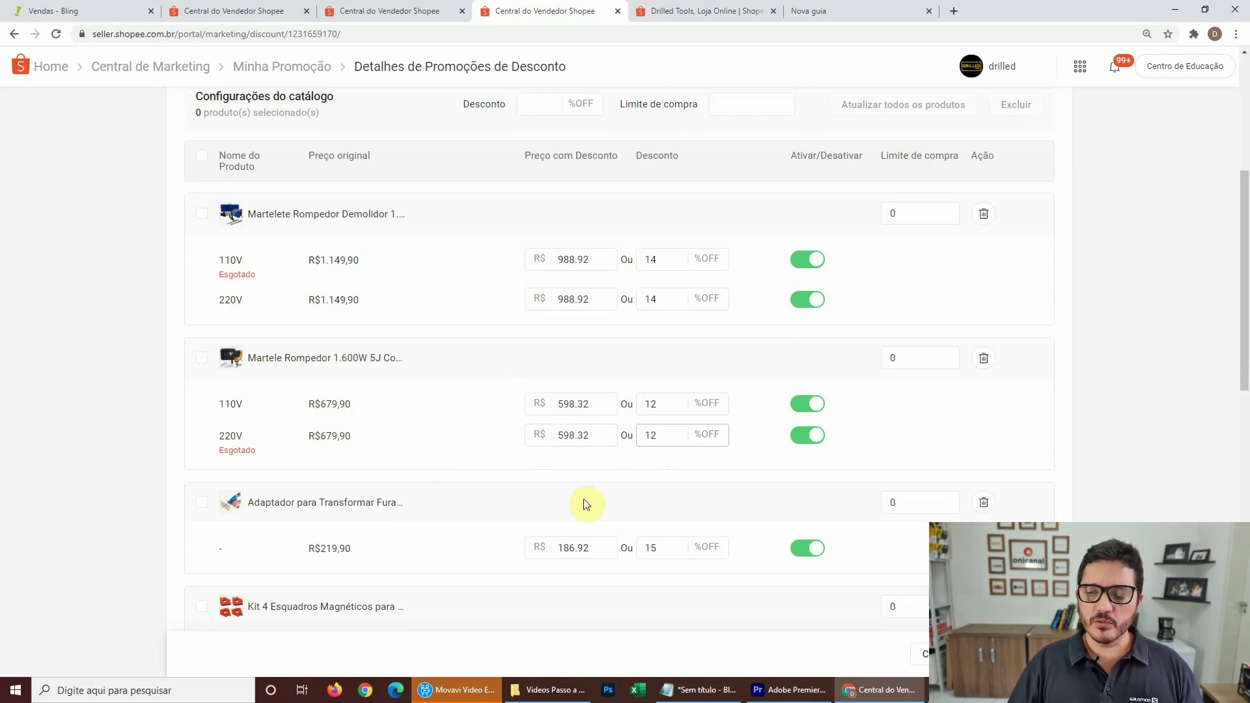
# Return to the Central de Marketing page and view the available marketing tools.
pyautogui.scroll(5, 920, 254)
pyautogui.click(234, 10)
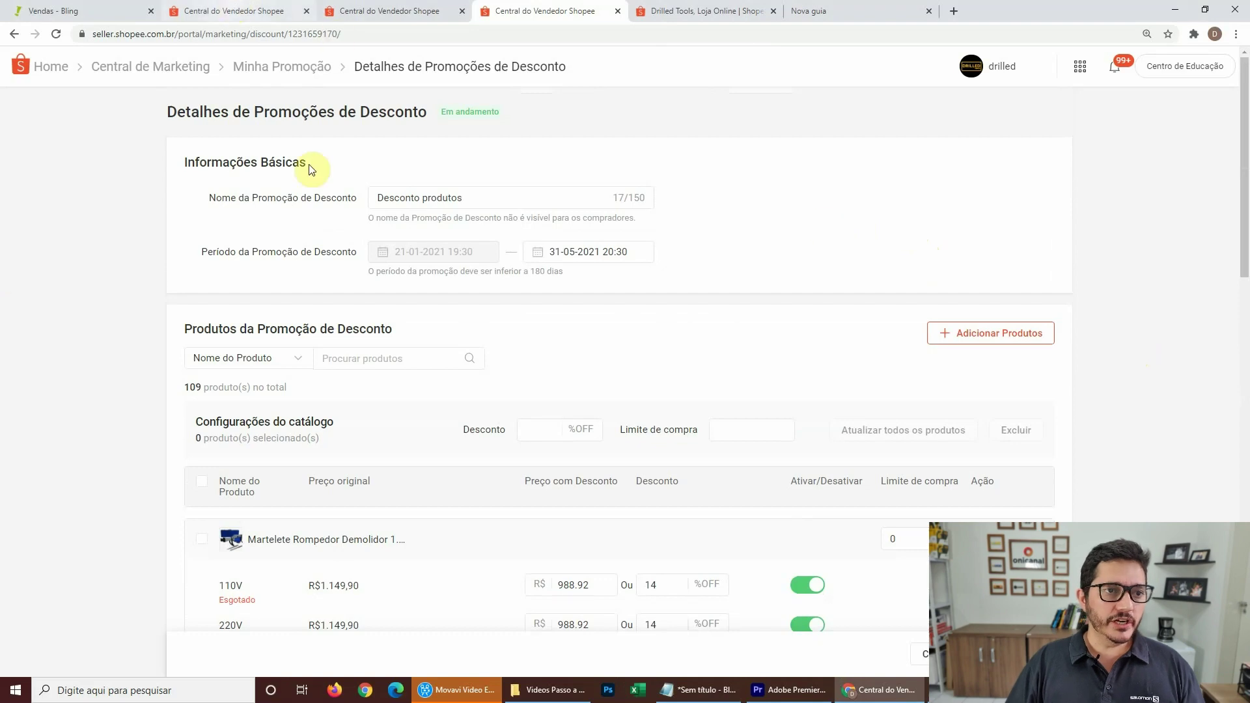
pyautogui.click(372, 5)
pyautogui.scroll(2, 677, 365)
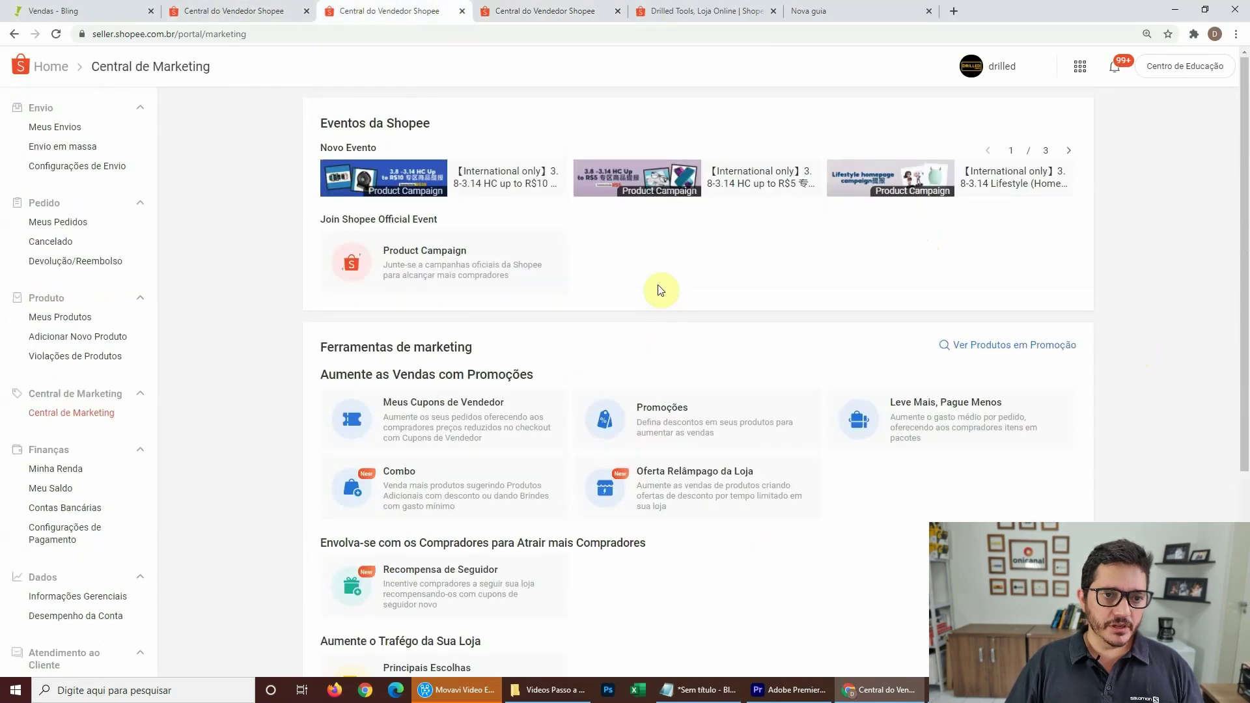
# Open Meus Pedidos and review the products, order totals, payment methods and statuses across the order list.
pyautogui.click(69, 233)
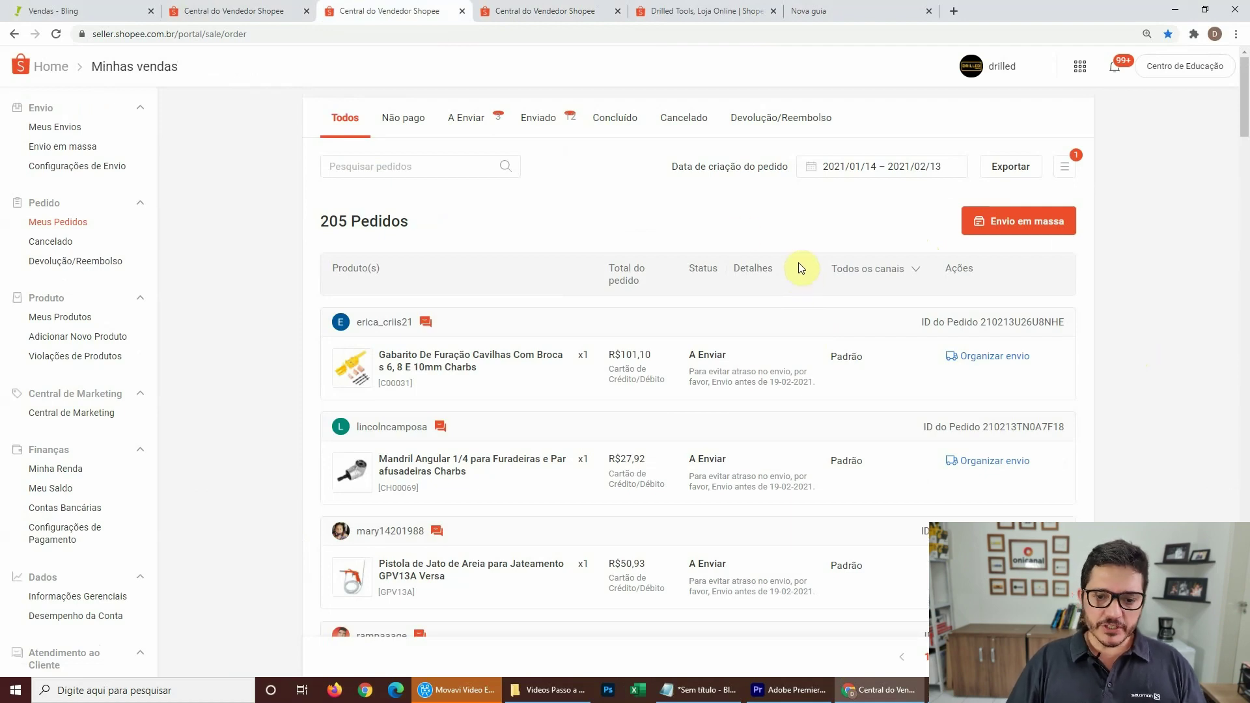
pyautogui.scroll(-1, 567, 248)
pyautogui.scroll(-2, 568, 255)
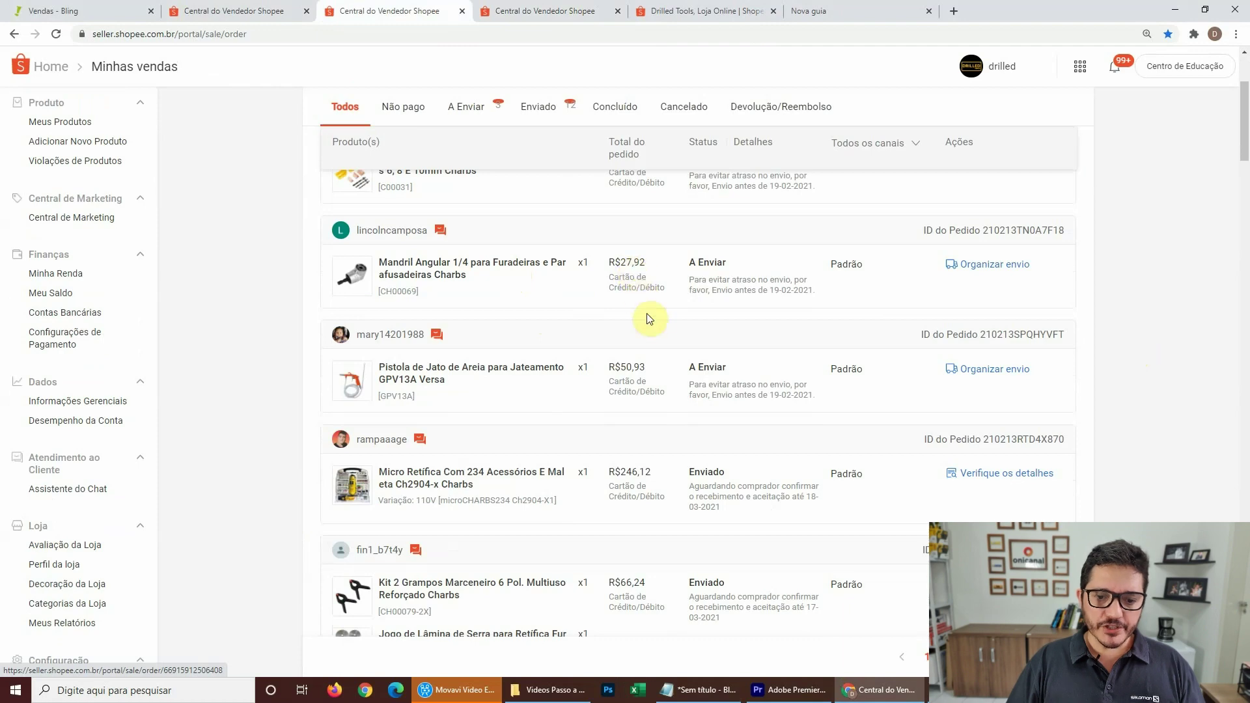
pyautogui.scroll(-3, 641, 295)
pyautogui.scroll(-3, 637, 405)
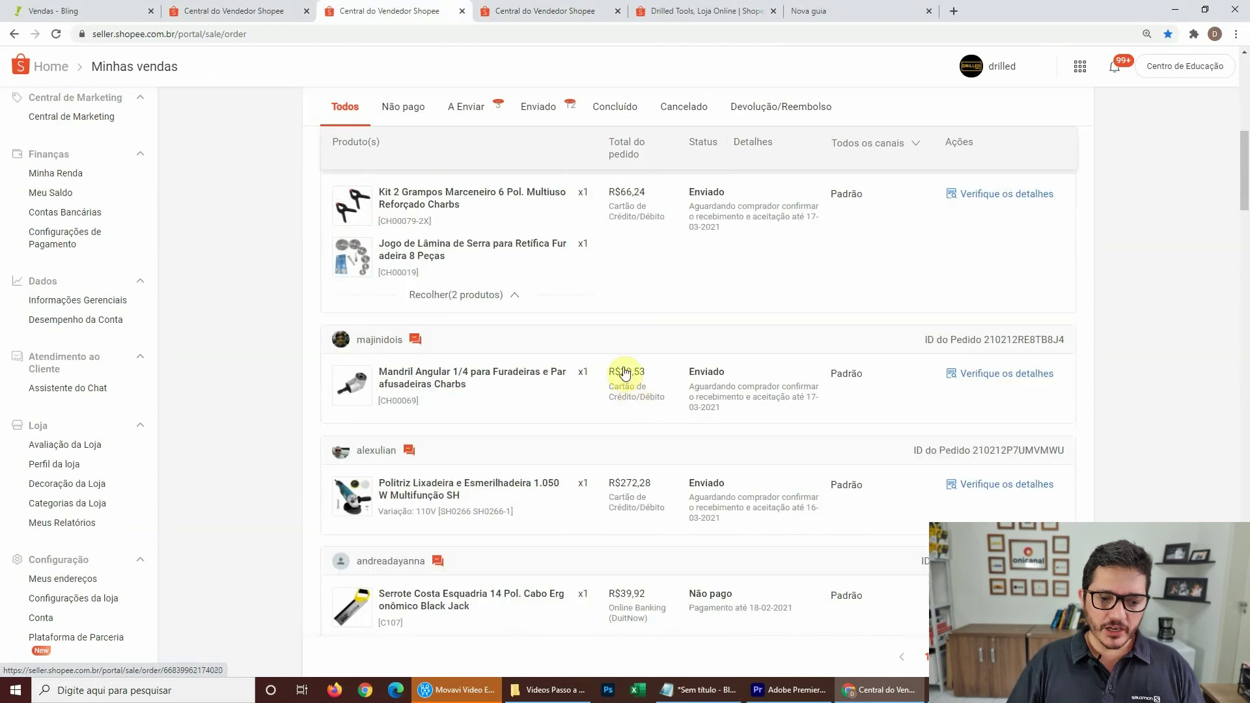
pyautogui.scroll(-3, 651, 395)
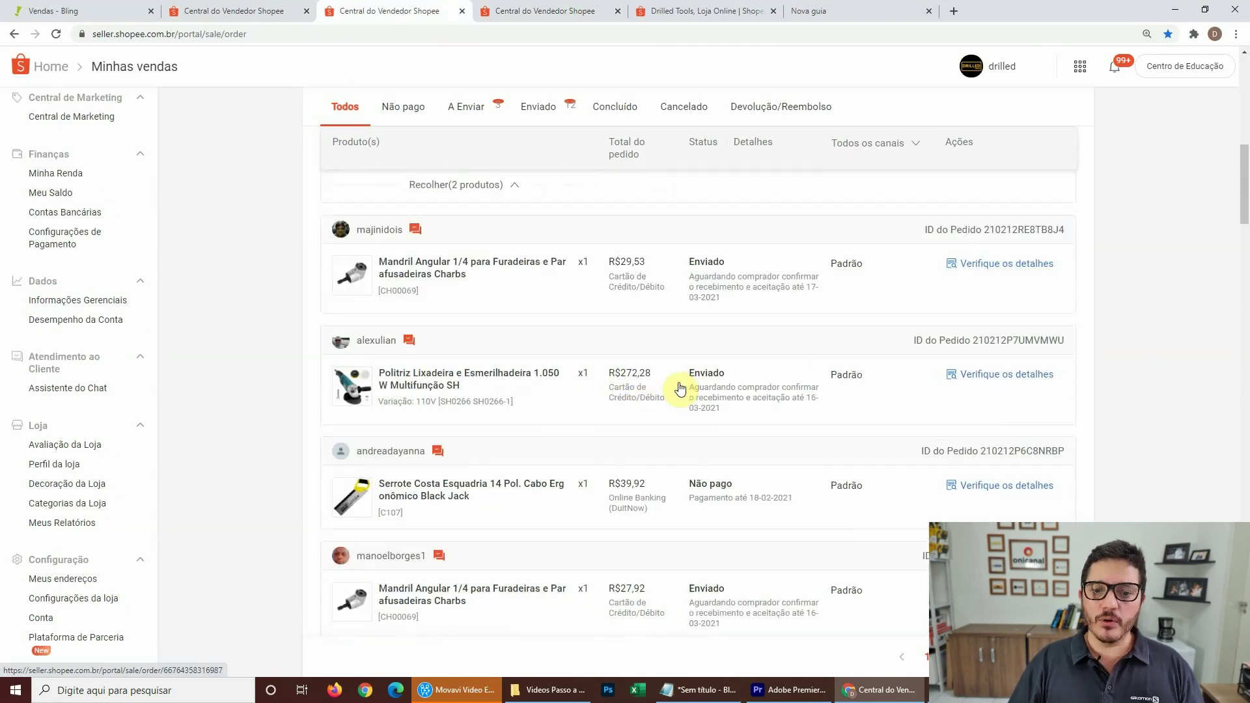
pyautogui.scroll(-2, 651, 364)
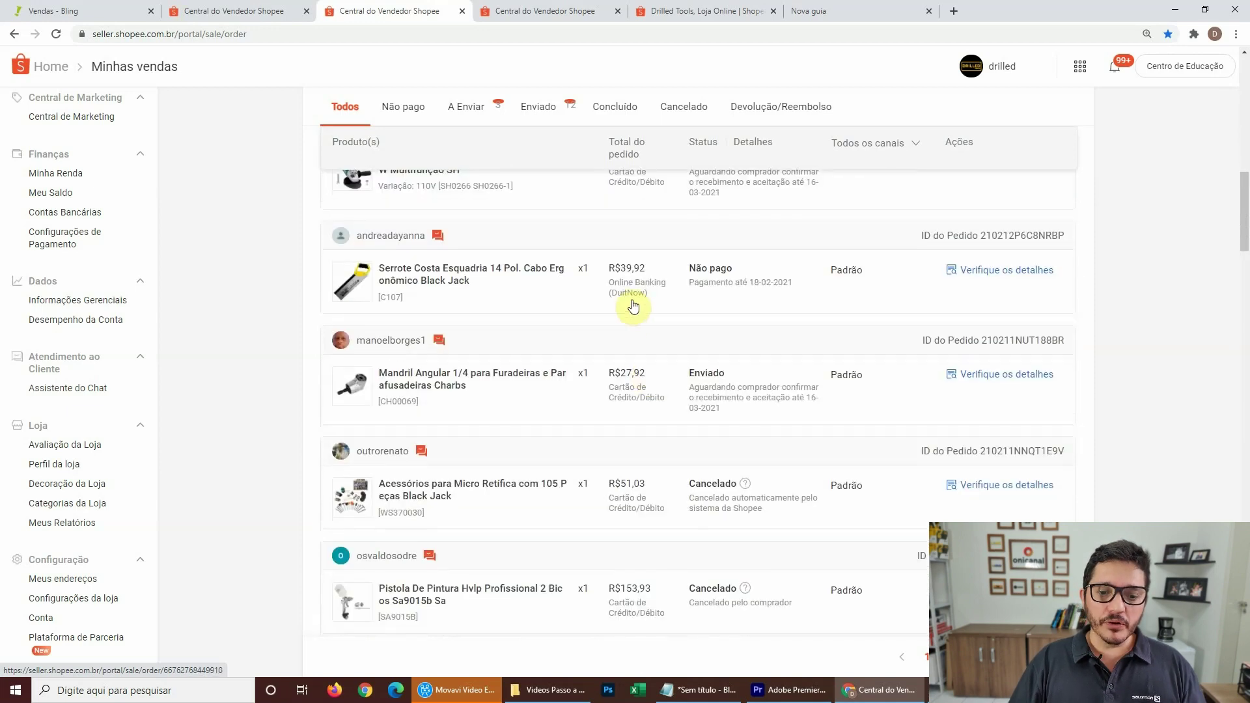
pyautogui.scroll(-2, 632, 456)
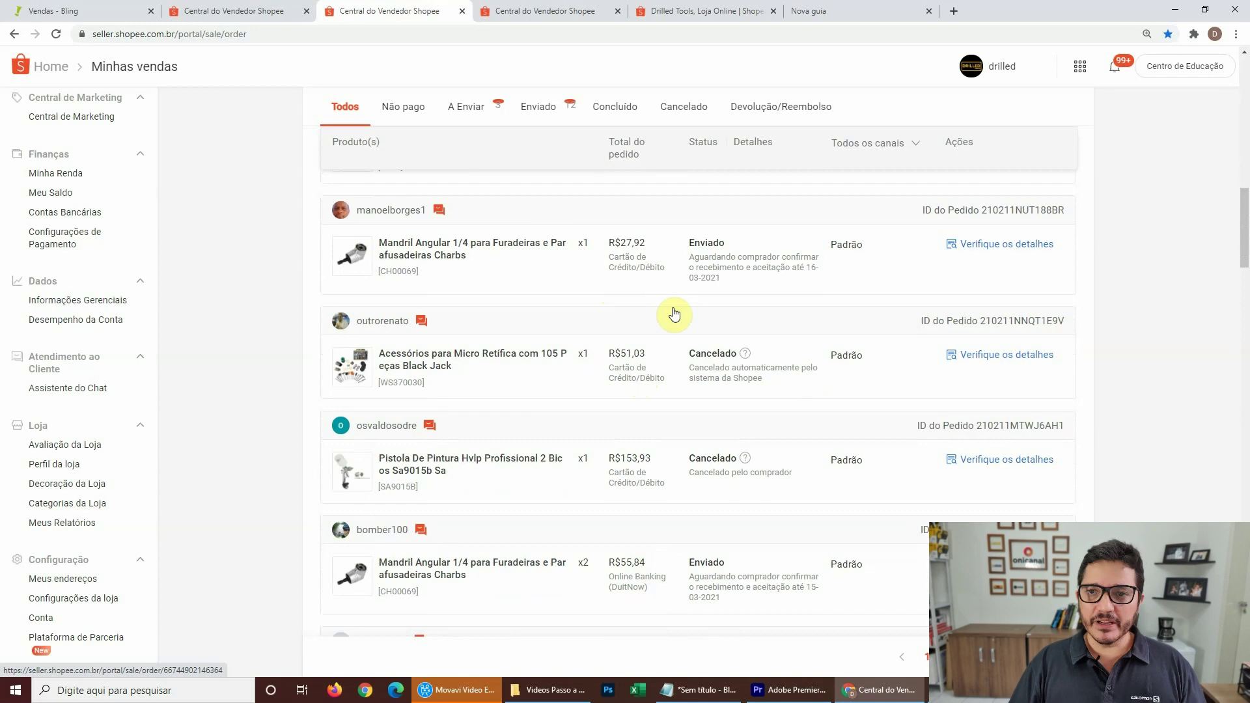
pyautogui.scroll(-1, 670, 325)
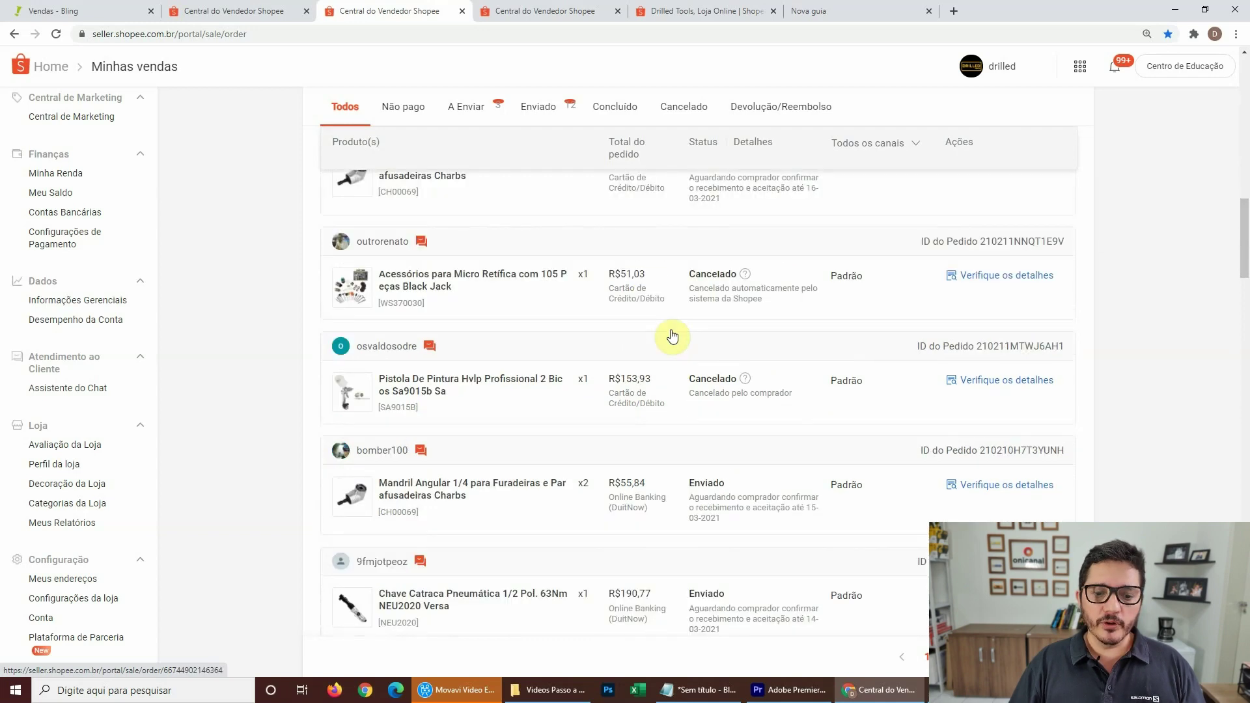
pyautogui.scroll(-3, 671, 345)
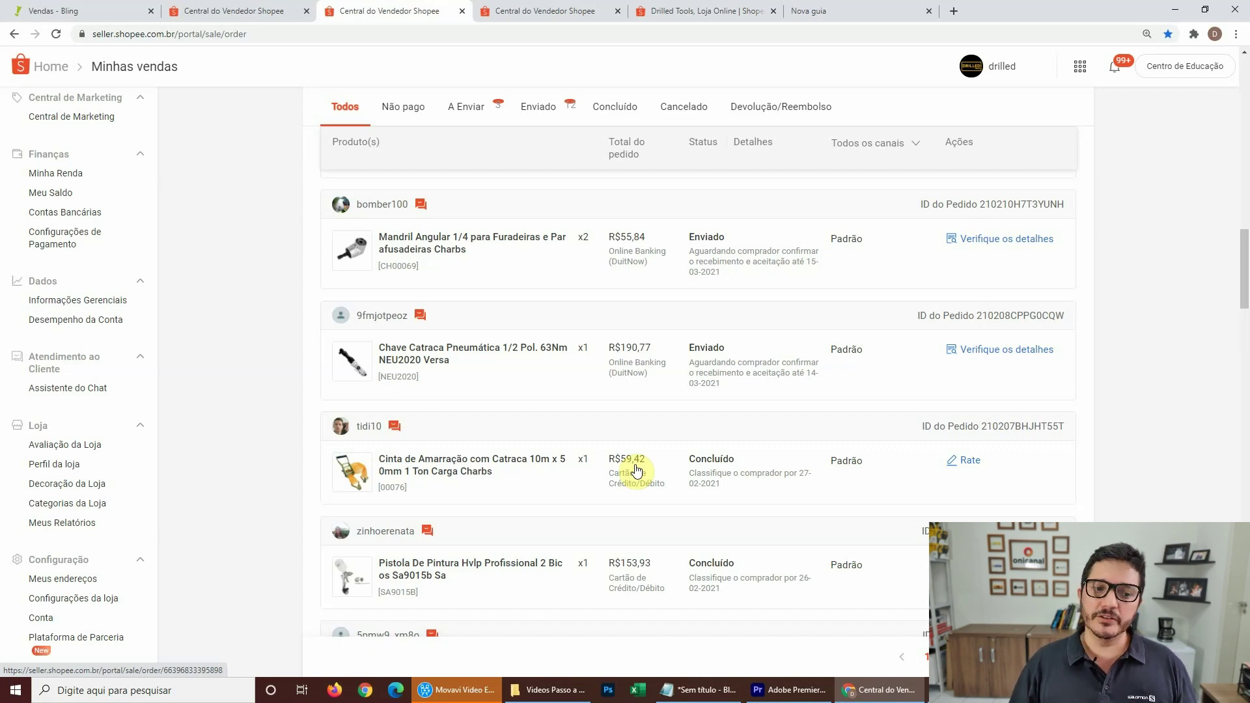
pyautogui.scroll(-10, 637, 470)
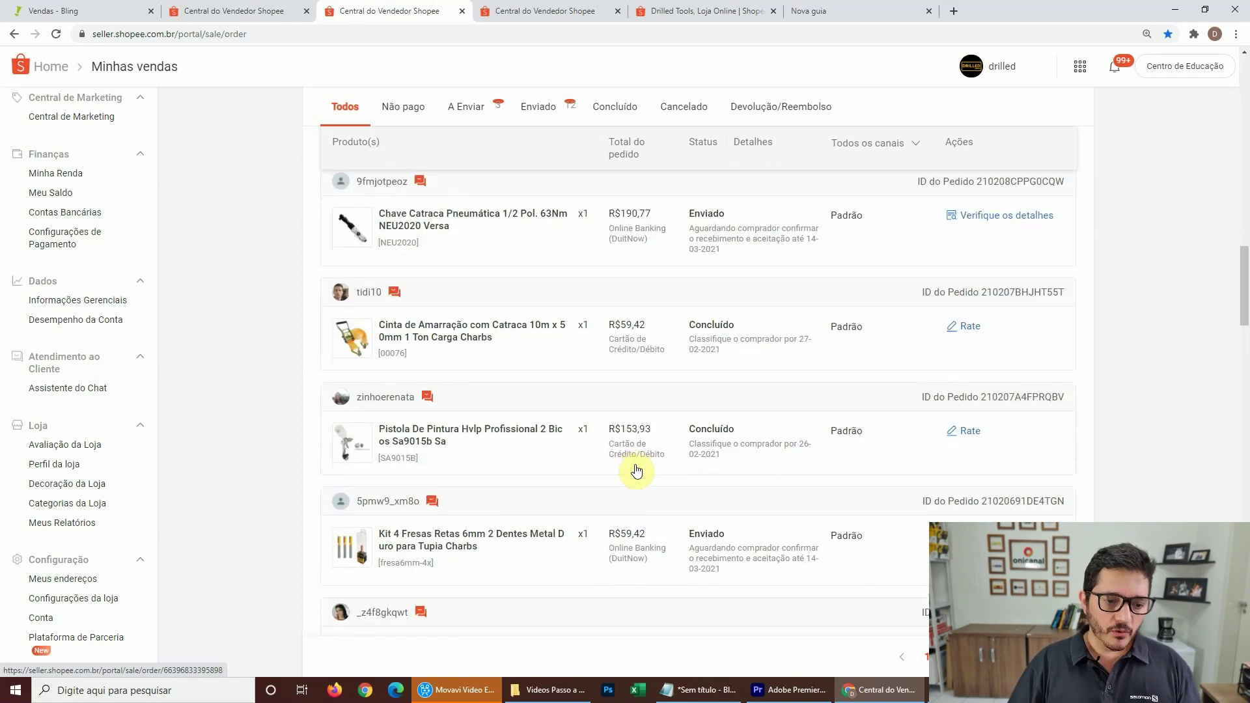
pyautogui.scroll(-6, 651, 468)
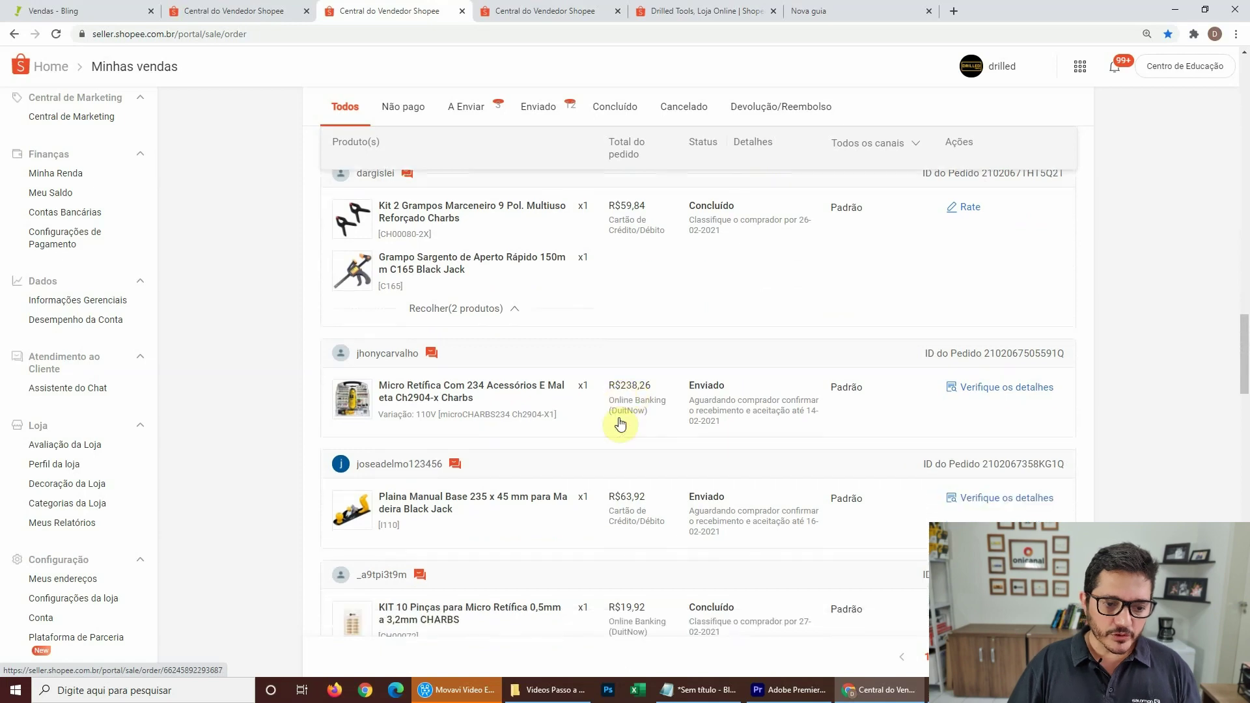
pyautogui.scroll(1, 619, 314)
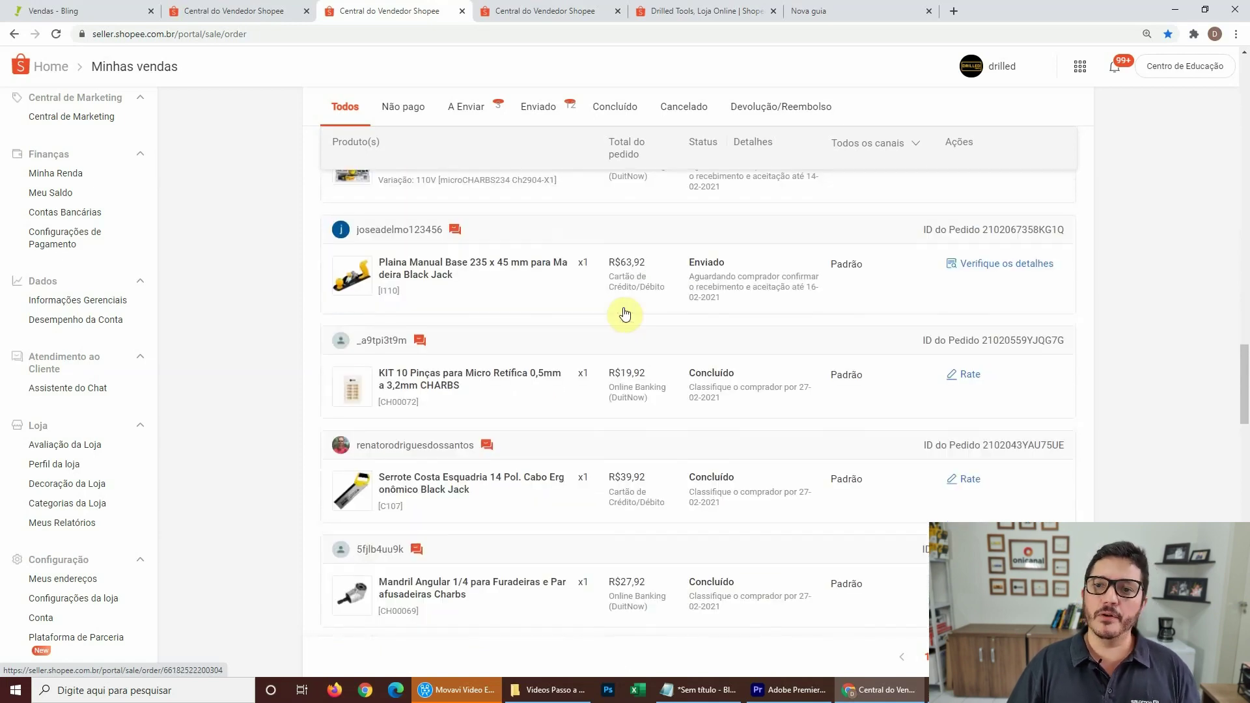